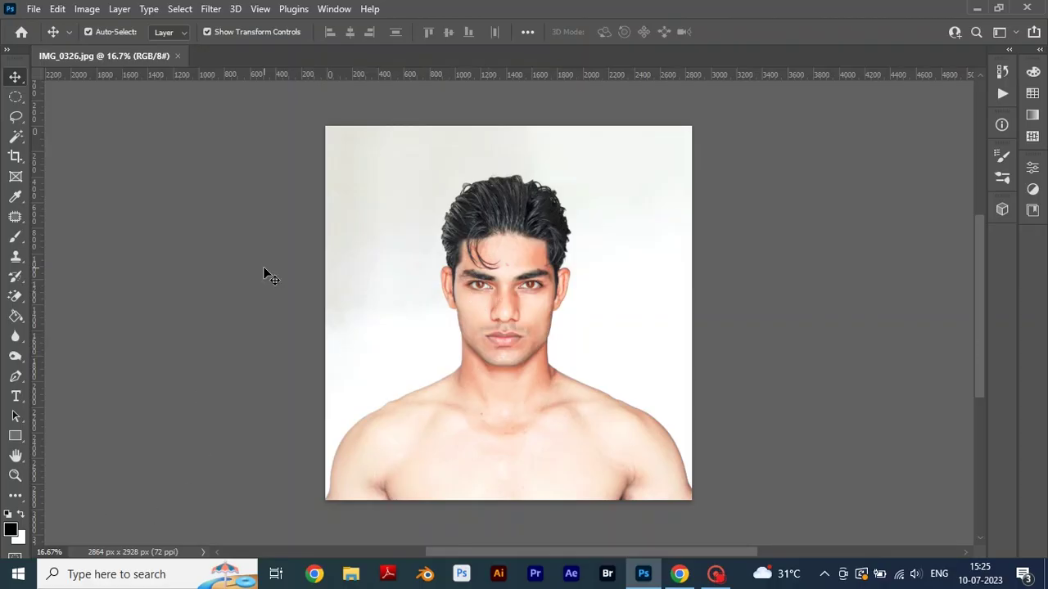
Step: Start a new blank document, bringing up the 15 × 15 in, 300 ppi preset
{"action": "key", "text": "ctrl+n"}
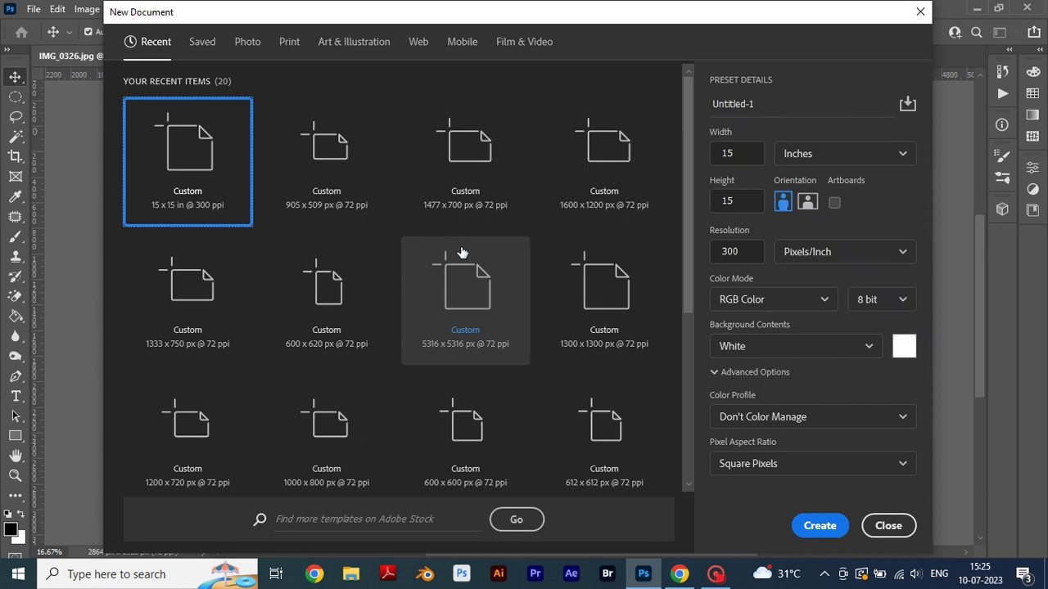
Step: Create the 15 × 15 in document and fill its blank canvas with black
{"action": "left_click", "coordinate": [820, 527]}
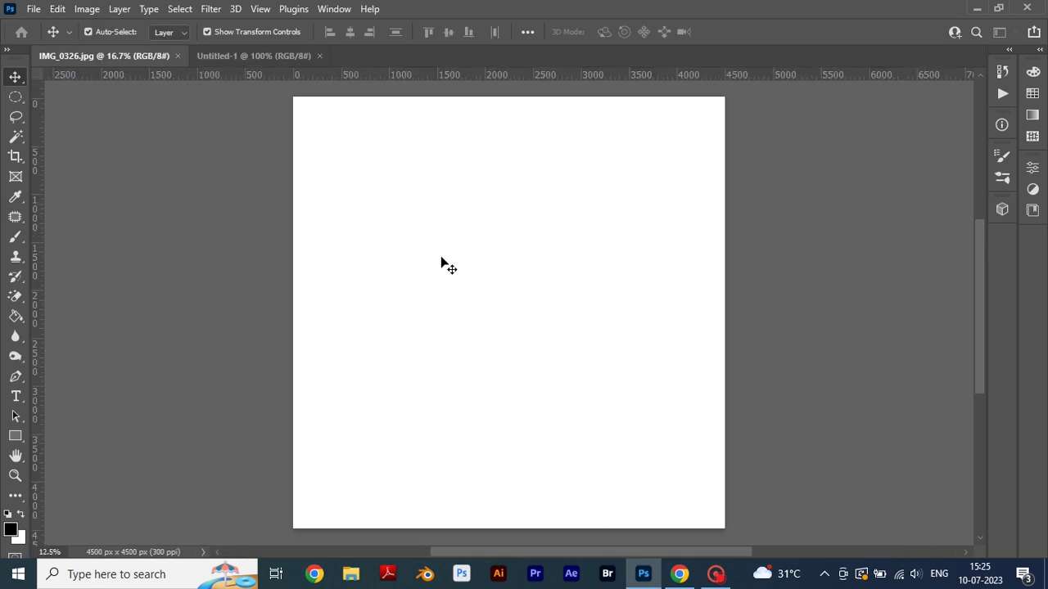
{"action": "left_click", "coordinate": [17, 318]}
{"action": "left_click", "coordinate": [330, 320]}
Step: Select the man in the portrait as the subject and drag him onto Untitled-1 as Layer 1
{"action": "left_click", "coordinate": [140, 52]}
{"action": "left_click", "coordinate": [179, 9]}
{"action": "left_click", "coordinate": [311, 188]}
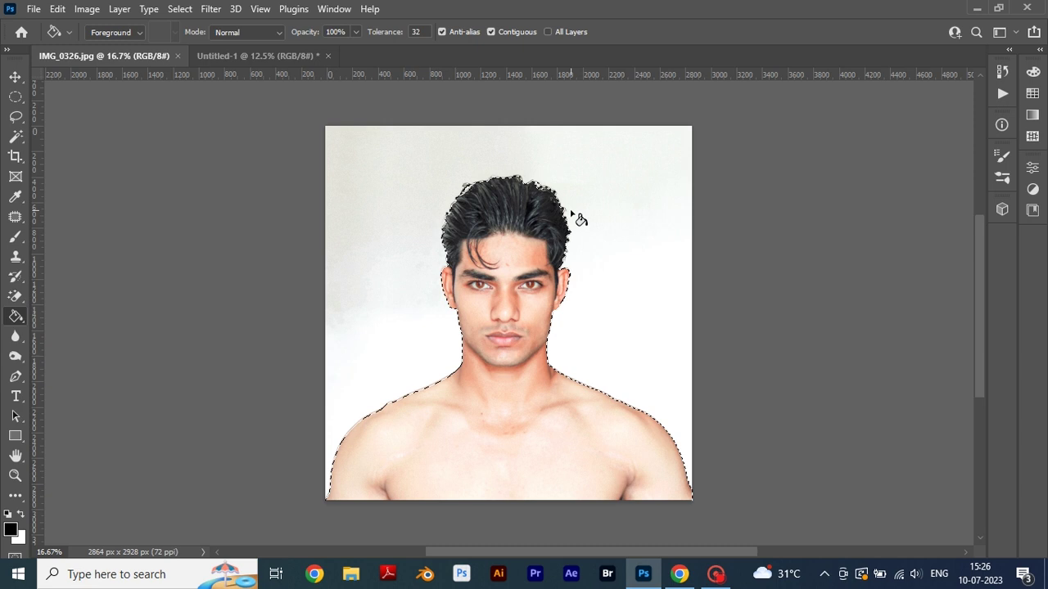
{"action": "key", "text": "v"}
{"action": "mouse_move", "coordinate": [494, 329]}
{"action": "left_mouse_down"}
{"action": "mouse_move", "coordinate": [120, 66]}
{"action": "mouse_move", "coordinate": [245, 55]}
{"action": "mouse_move", "coordinate": [474, 288]}
{"action": "left_mouse_up"}
{"action": "key", "text": "ctrl+minus"}
Step: Move the man onto the black canvas, scale him to 192%, and centre him
{"action": "left_click_drag", "start_coordinate": [510, 323], "coordinate": [468, 429]}
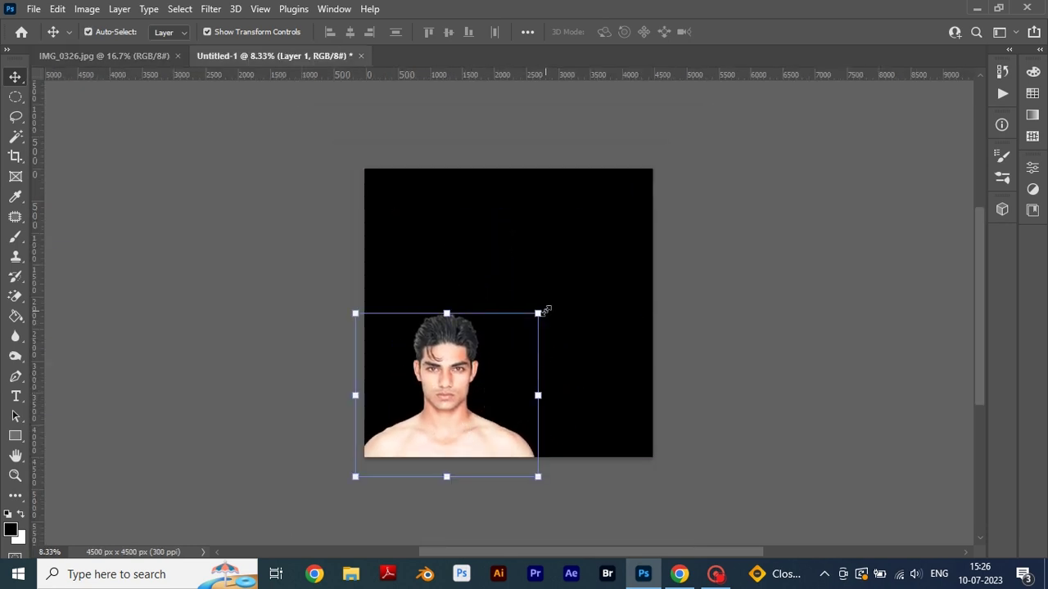
{"action": "left_click_drag", "start_coordinate": [547, 310], "coordinate": [681, 222]}
{"action": "left_click_drag", "start_coordinate": [591, 318], "coordinate": [574, 337]}
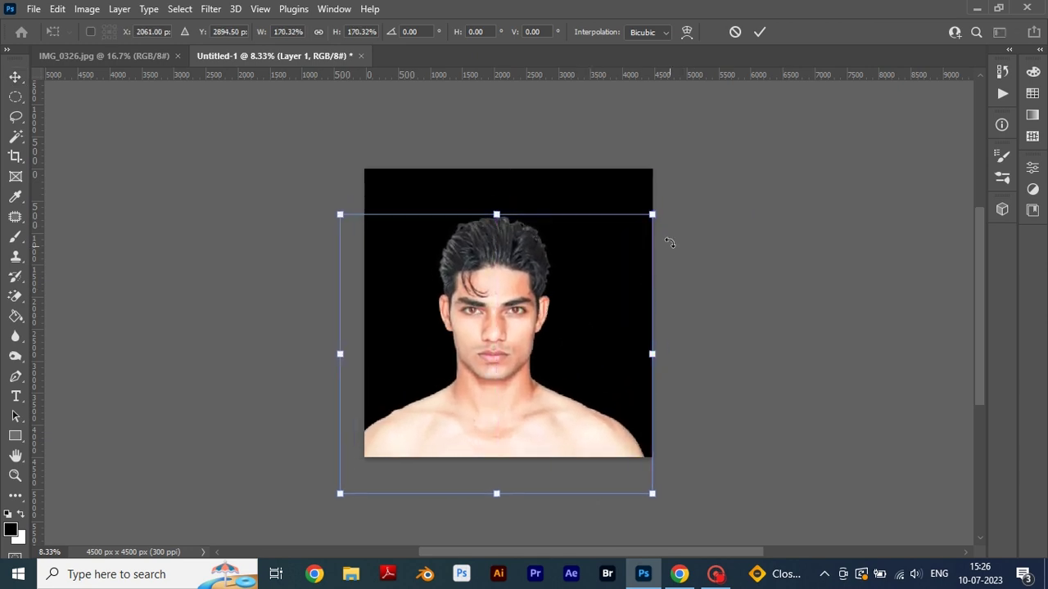
{"action": "left_click_drag", "start_coordinate": [657, 211], "coordinate": [690, 178]}
{"action": "left_click_drag", "start_coordinate": [586, 282], "coordinate": [578, 283]}
{"action": "key", "text": "Return"}
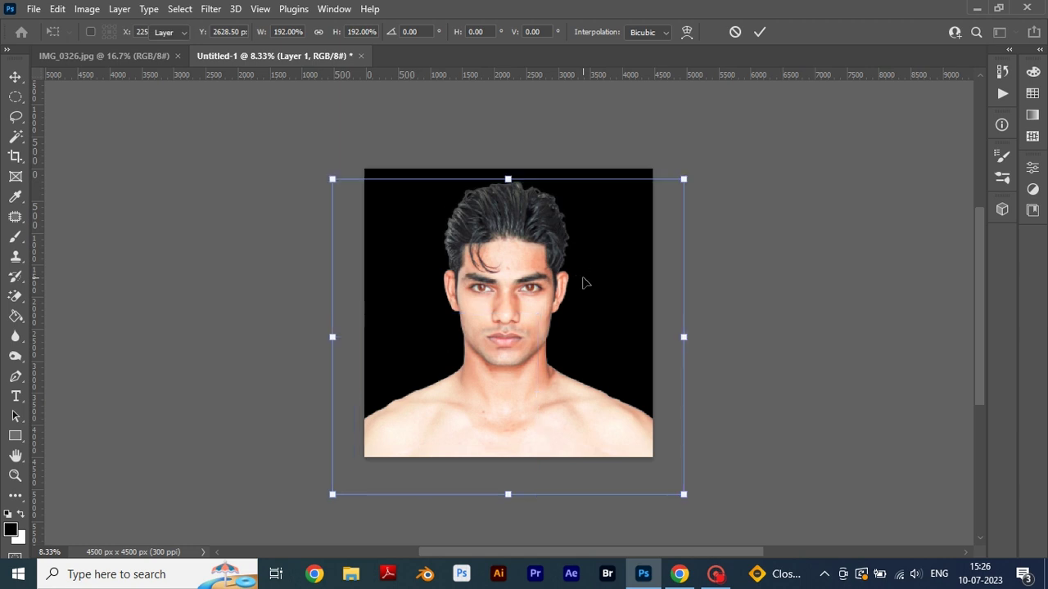
Step: Apply Levels with black point 34, midtones 0.44, and the white point pulled slightly in
{"action": "key", "text": "ctrl+l"}
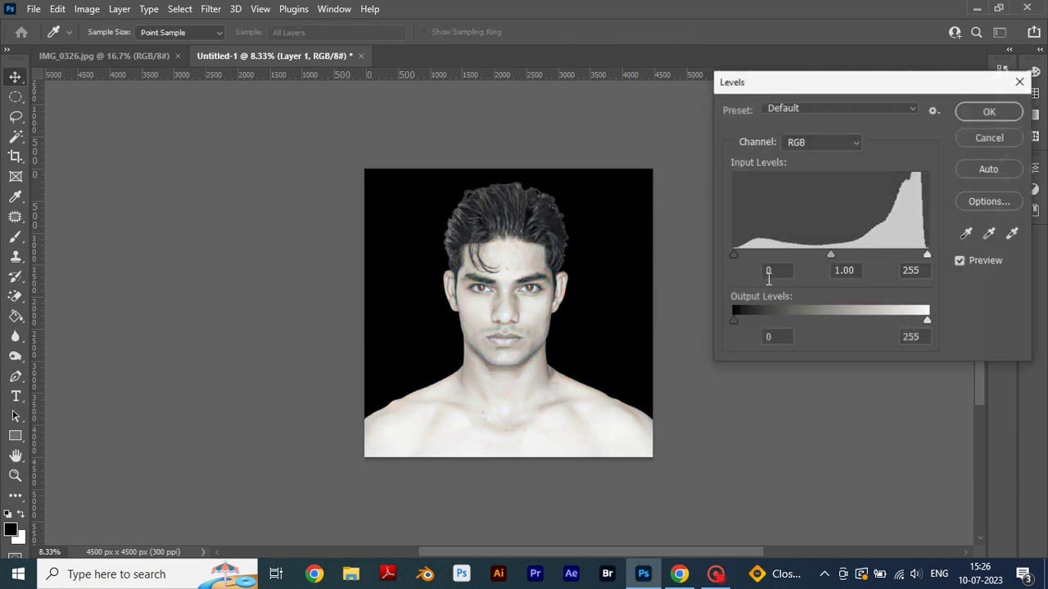
{"action": "left_click_drag", "start_coordinate": [857, 251], "coordinate": [877, 251]}
{"action": "left_click_drag", "start_coordinate": [734, 255], "coordinate": [759, 254]}
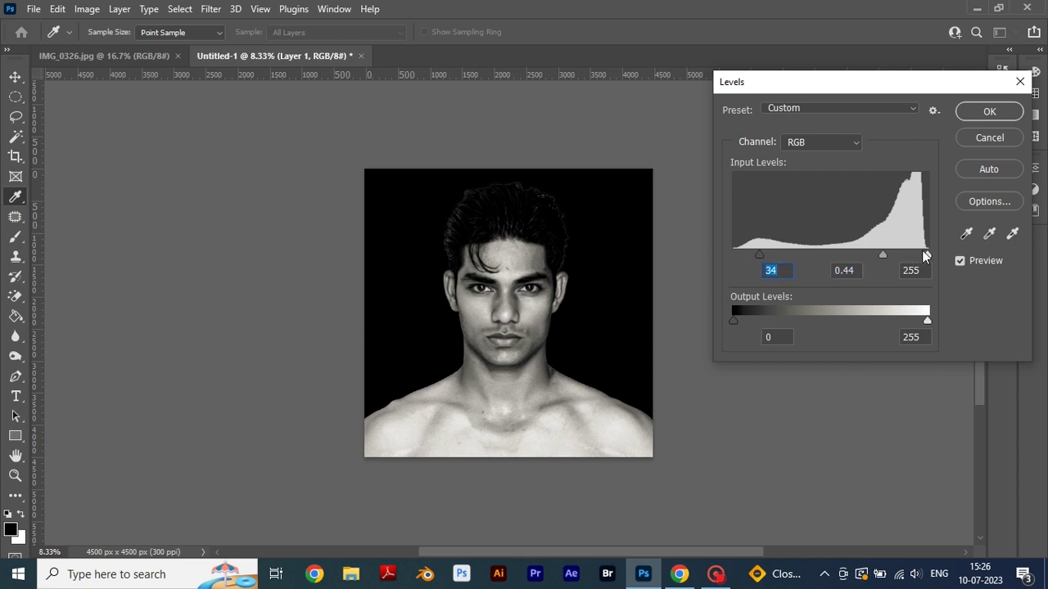
{"action": "left_click_drag", "start_coordinate": [925, 255], "coordinate": [923, 255]}
{"action": "left_click", "coordinate": [989, 111]}
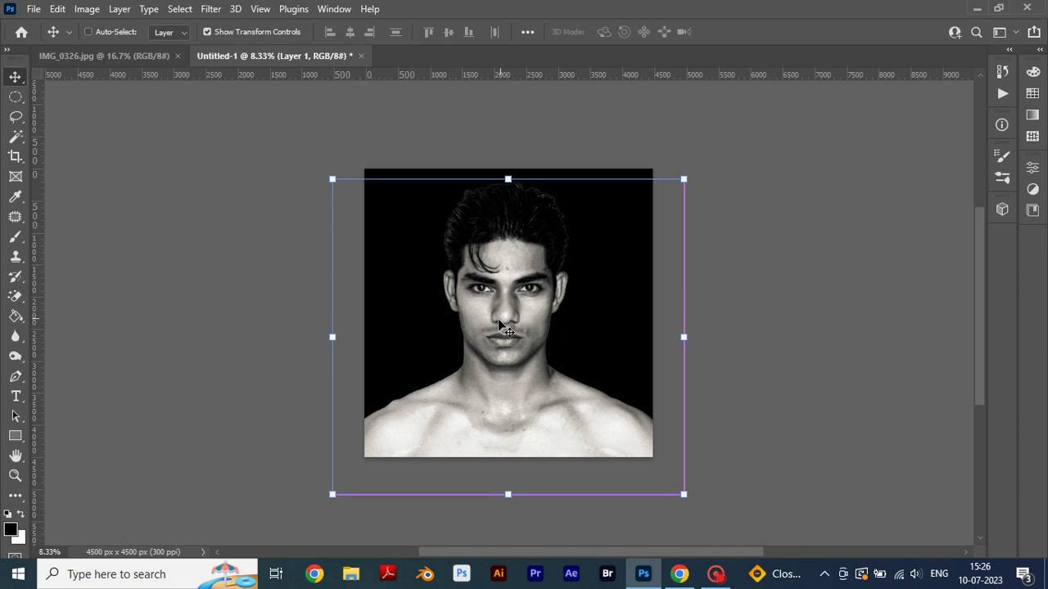
Step: Merge the portrait into the Background and duplicate it as a Background copy layer
{"action": "key", "text": "ctrl+e"}
{"action": "left_click_drag", "start_coordinate": [555, 316], "coordinate": [524, 307]}
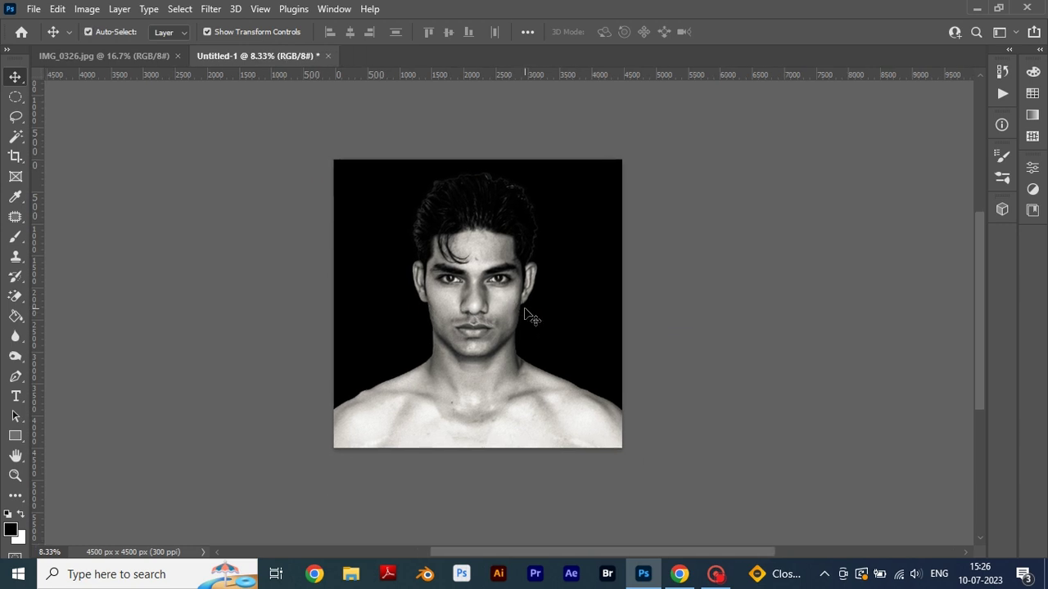
{"action": "key", "text": "F7"}
{"action": "right_click", "coordinate": [889, 219]}
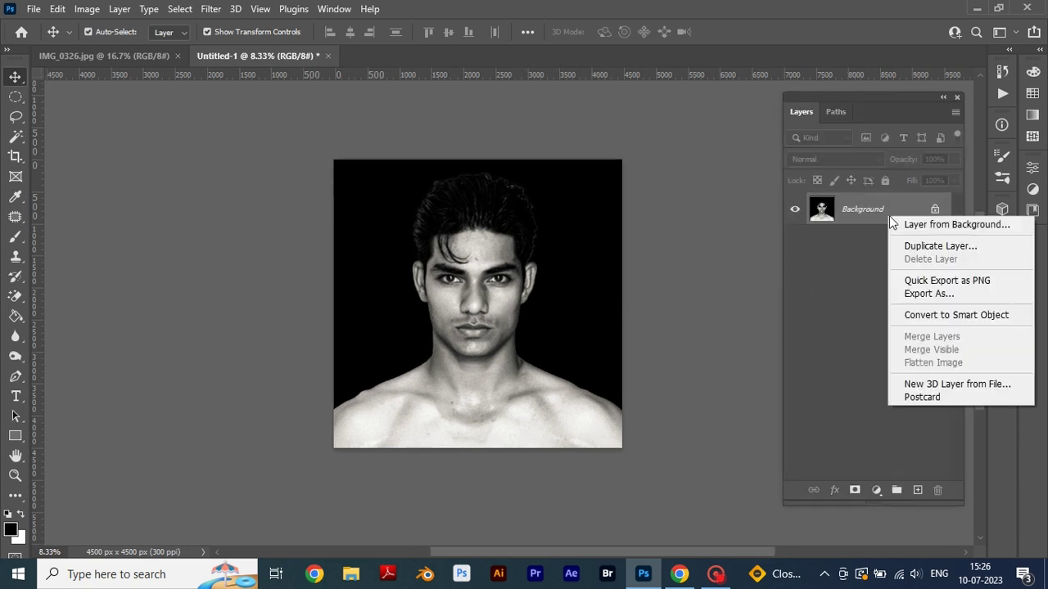
{"action": "left_click", "coordinate": [909, 243]}
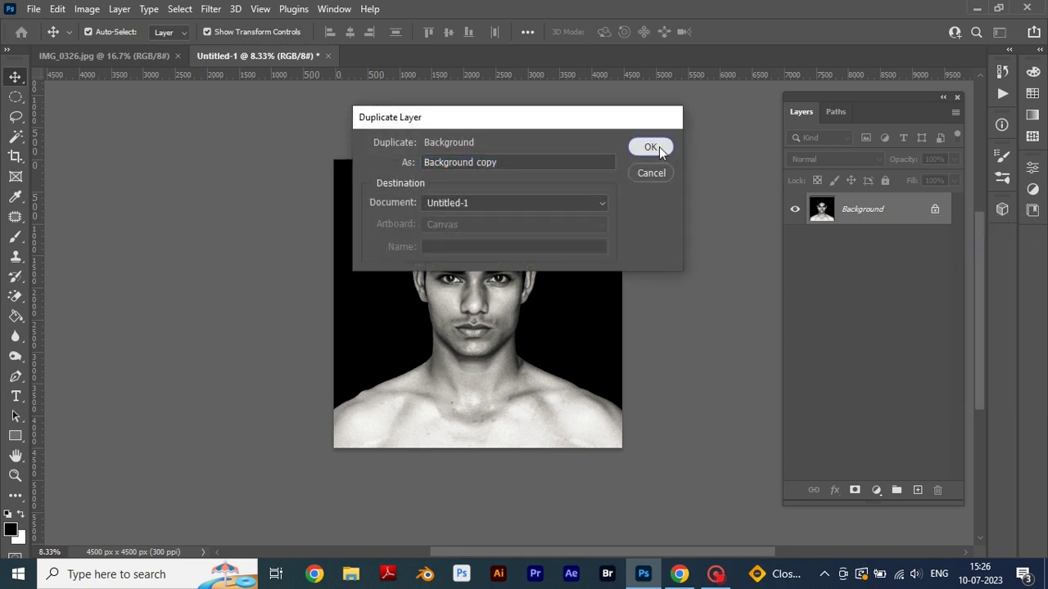
{"action": "left_click", "coordinate": [657, 146]}
Step: Apply a 10-pixel Gaussian Blur to the Background copy
{"action": "left_click", "coordinate": [210, 9]}
{"action": "mouse_move", "coordinate": [219, 205]}
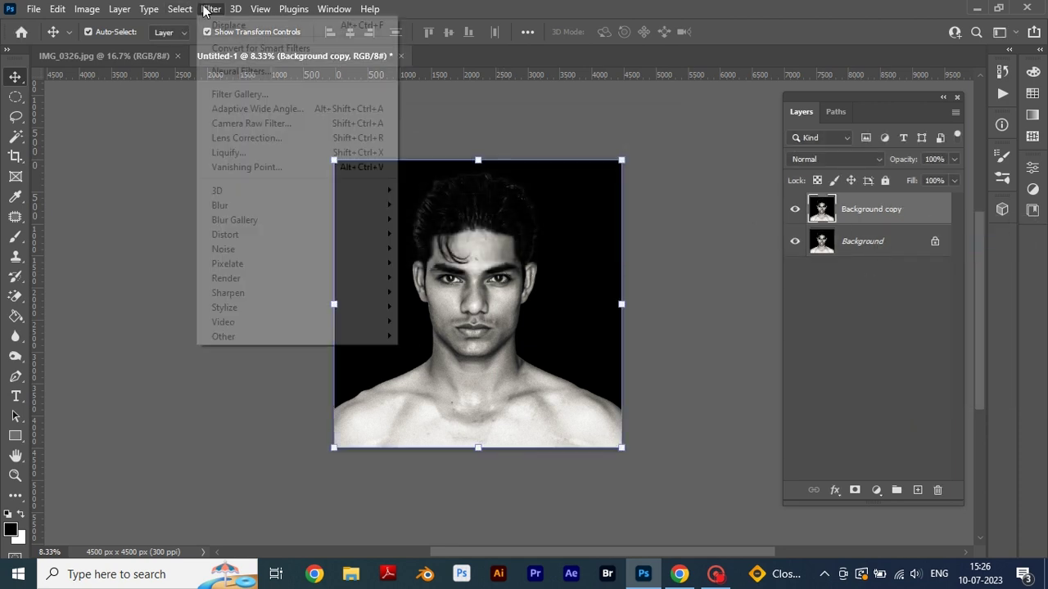
{"action": "left_click", "coordinate": [428, 264]}
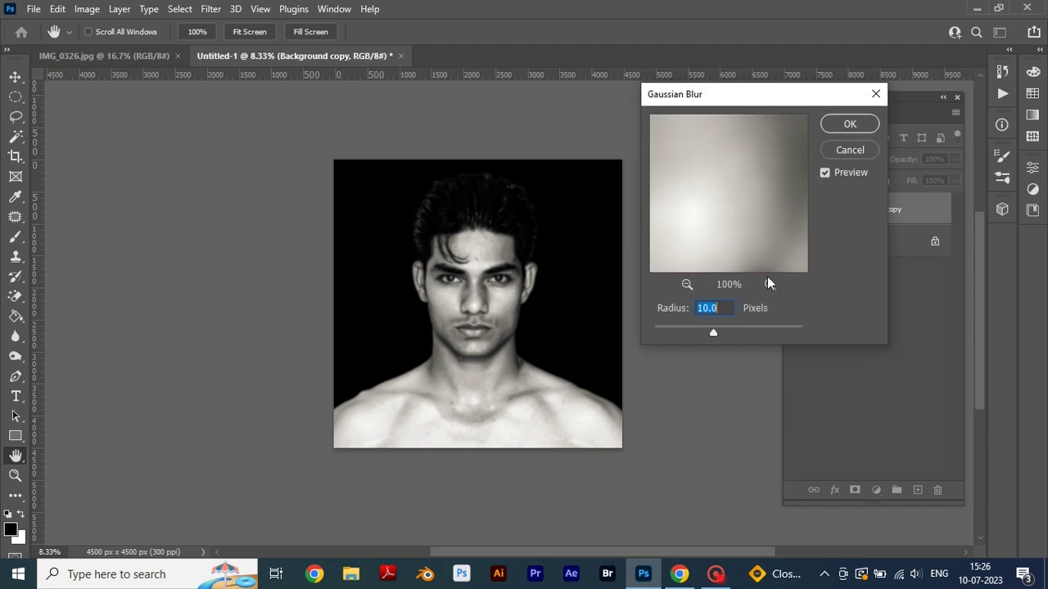
{"action": "left_click", "coordinate": [850, 124]}
Step: Save a copy of the document on the computer's Desktop as map.psd
{"action": "key", "text": "v"}
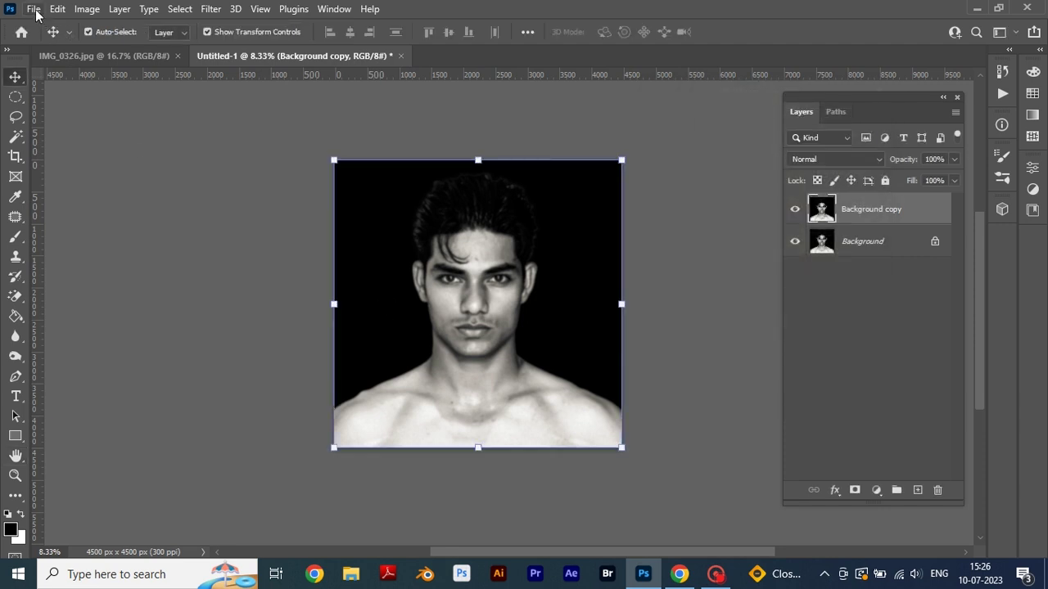
{"action": "left_click", "coordinate": [34, 9]}
{"action": "left_click", "coordinate": [73, 209]}
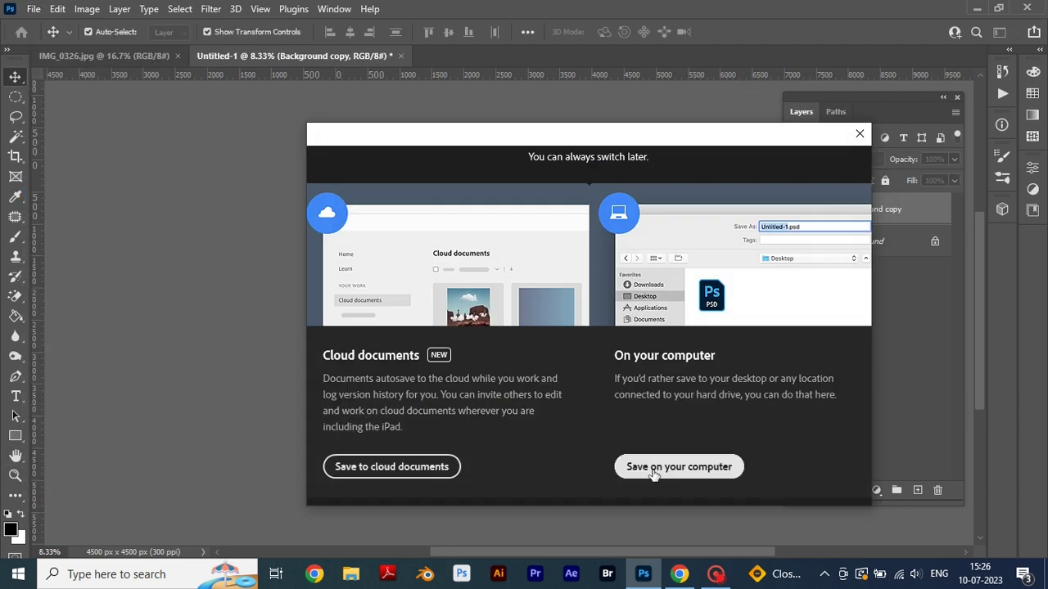
{"action": "left_click", "coordinate": [643, 468]}
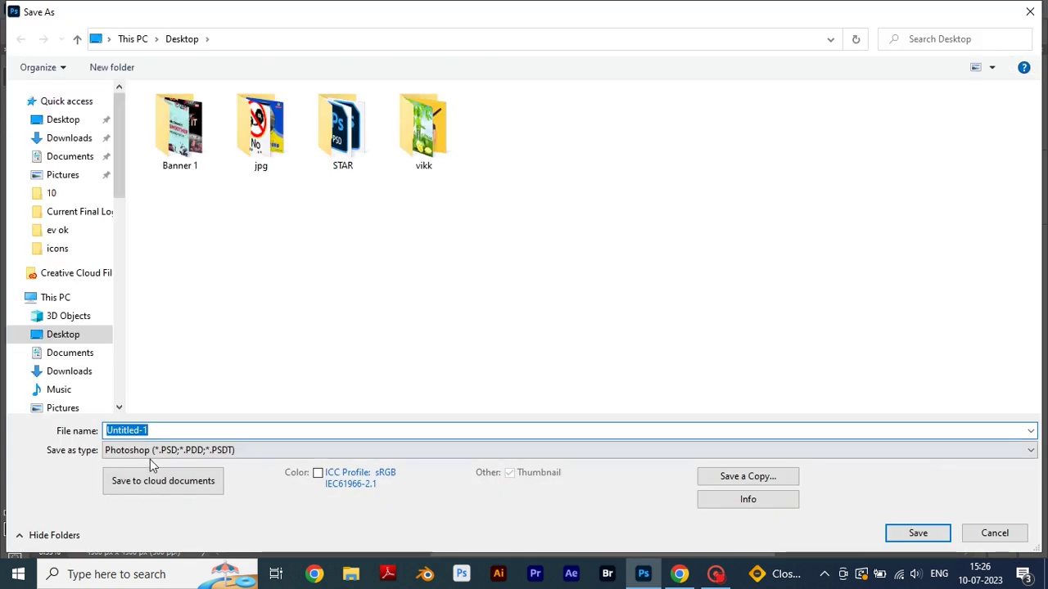
{"action": "type", "text": "map"}
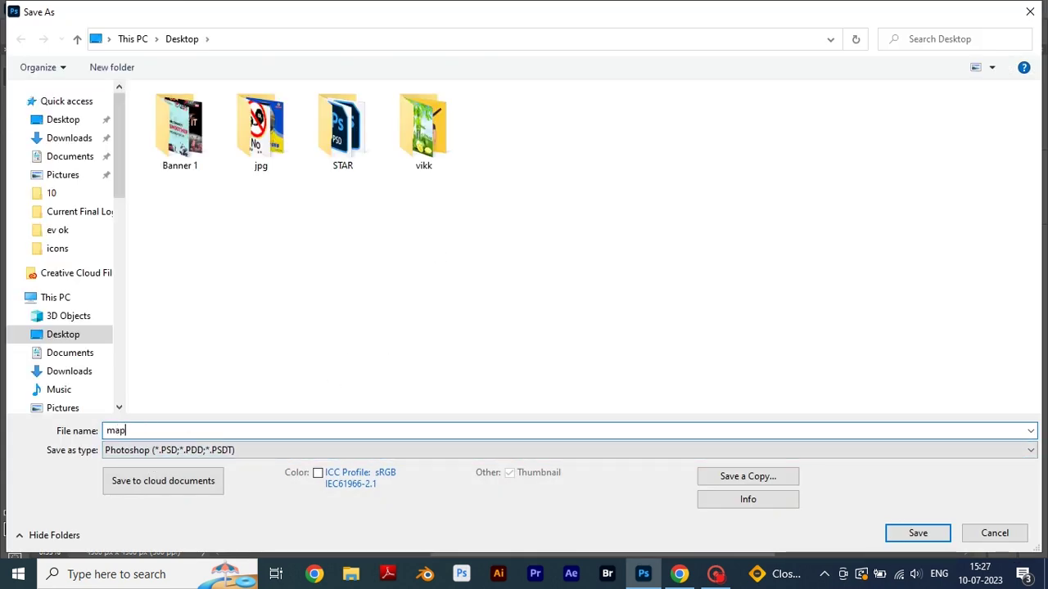
{"action": "left_click", "coordinate": [915, 533]}
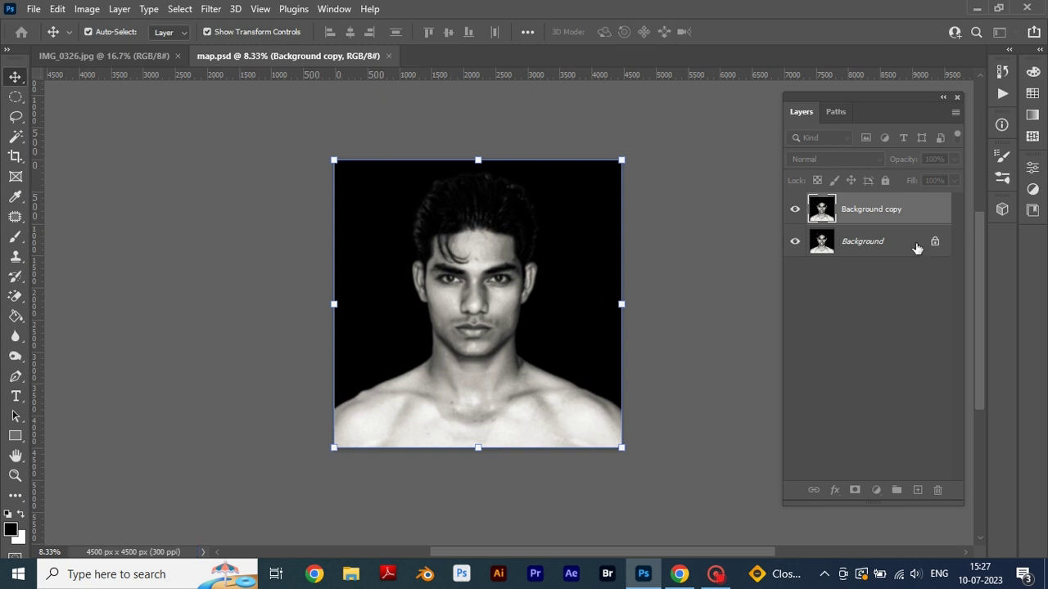
Step: Delete the blurred Background copy layer
{"action": "right_click", "coordinate": [891, 216]}
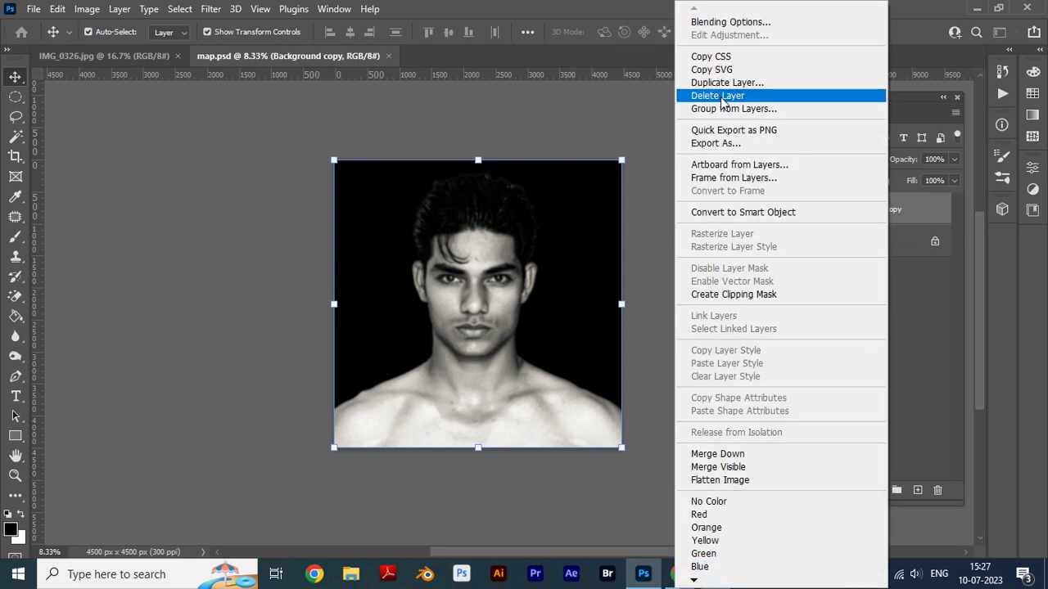
{"action": "left_click", "coordinate": [717, 96]}
{"action": "left_click", "coordinate": [453, 223]}
Step: Draw a paragraph text box across the canvas and fill it with repeated Maharana Pratap paragraphs
{"action": "left_click", "coordinate": [15, 396]}
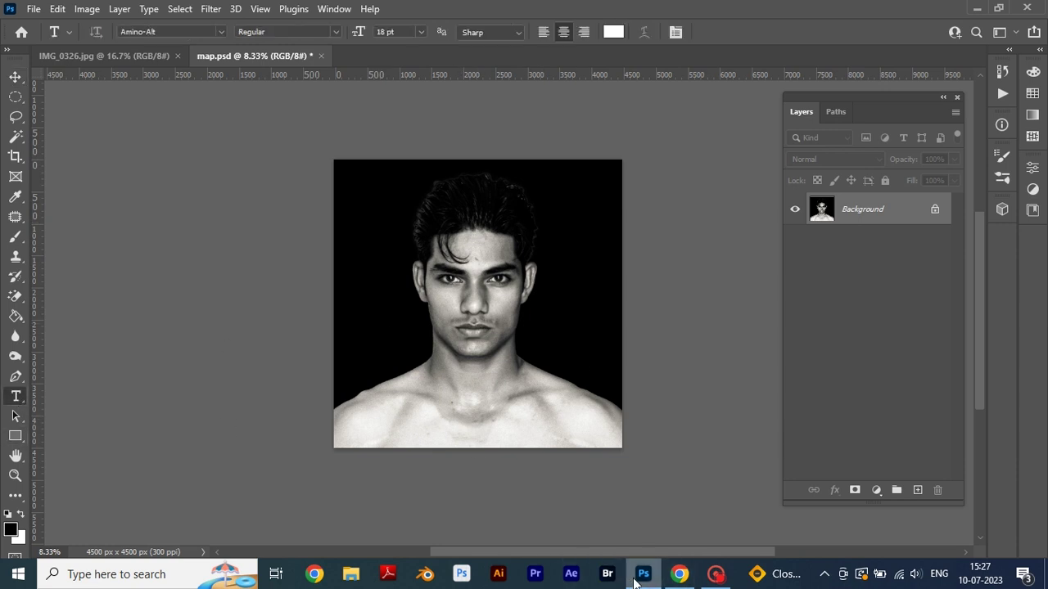
{"action": "left_click_drag", "start_coordinate": [335, 167], "coordinate": [622, 447]}
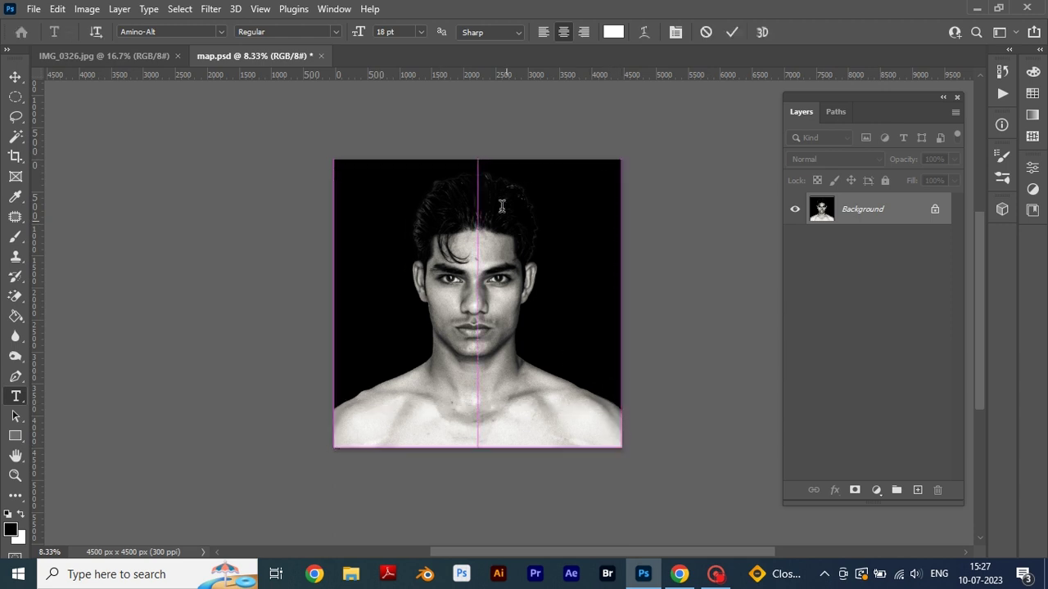
{"action": "left_click_drag", "start_coordinate": [478, 161], "coordinate": [477, 156]}
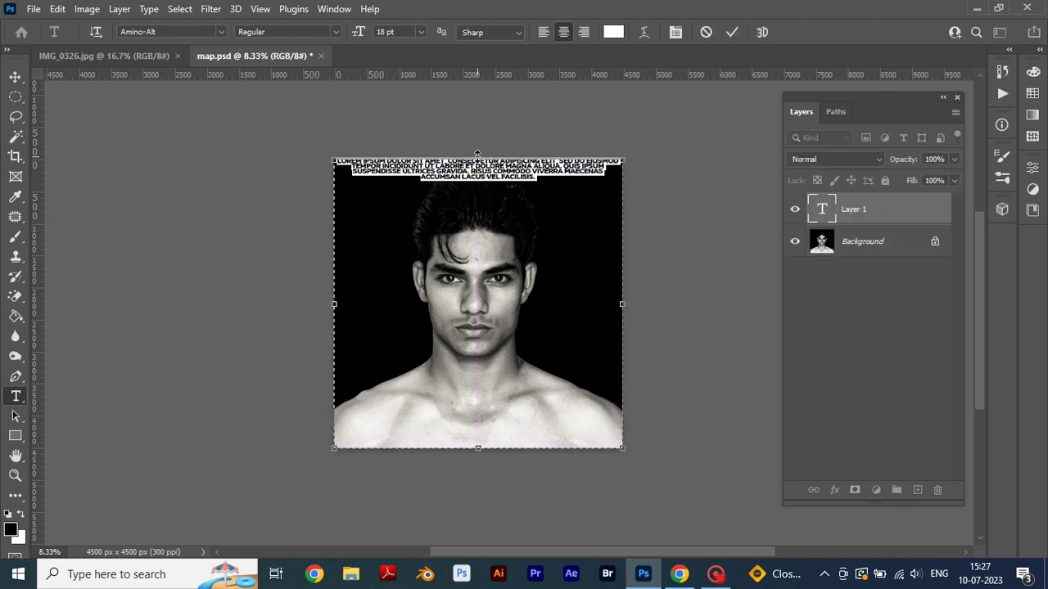
{"action": "key", "text": "ctrl+v"}
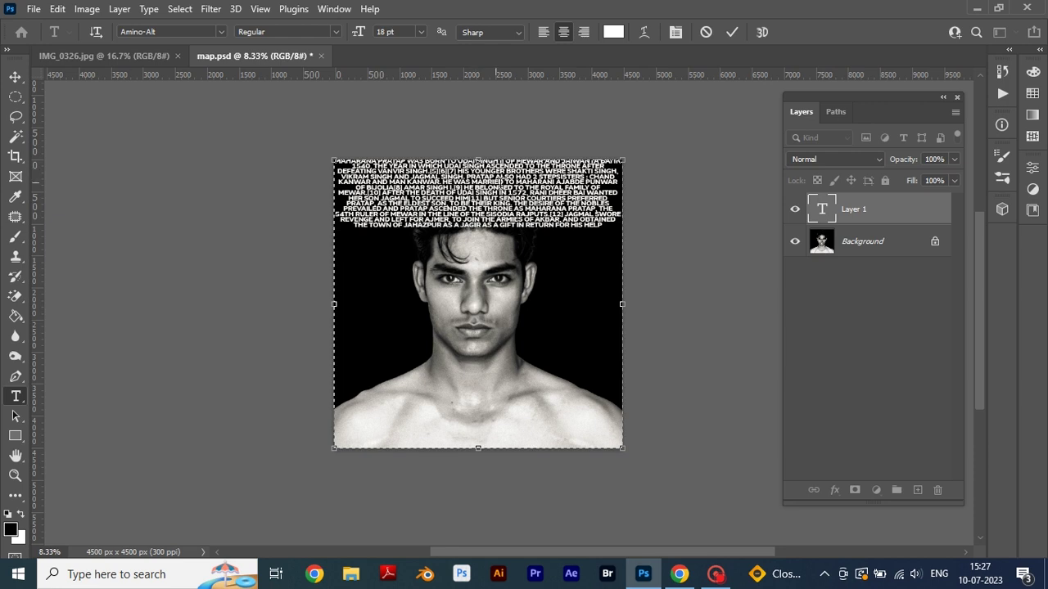
{"action": "key", "text": "ctrl+v"}
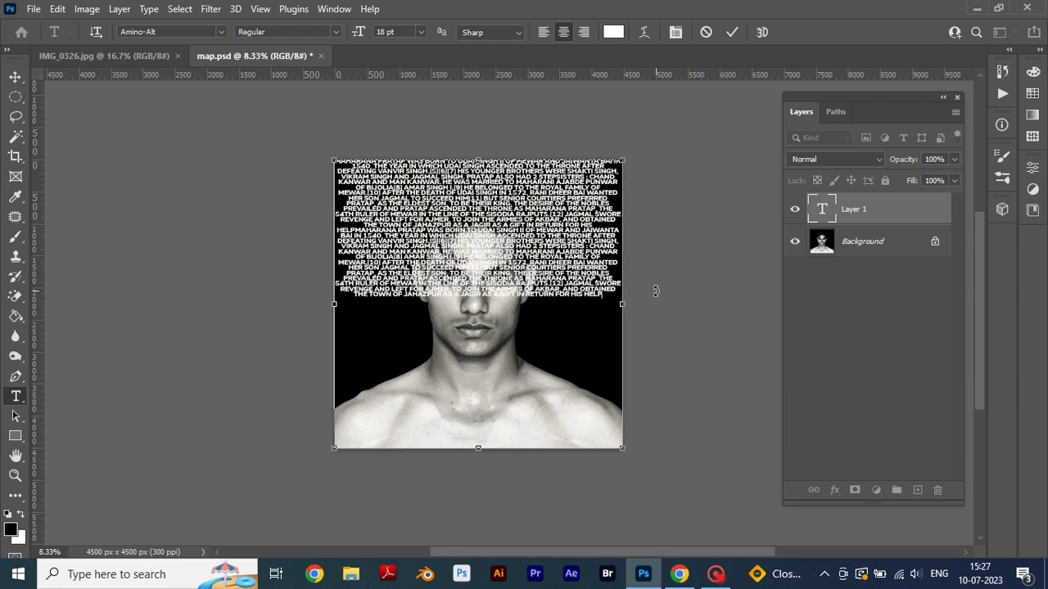
{"action": "key", "text": "ctrl+v"}
{"action": "key", "text": "ctrl+v"}
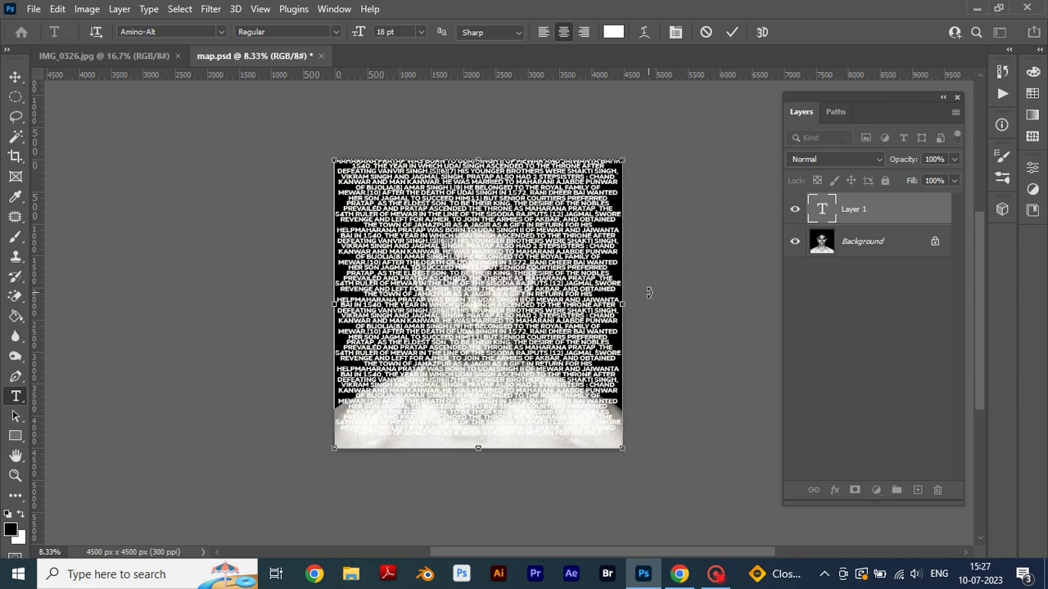
{"action": "left_click", "coordinate": [15, 76]}
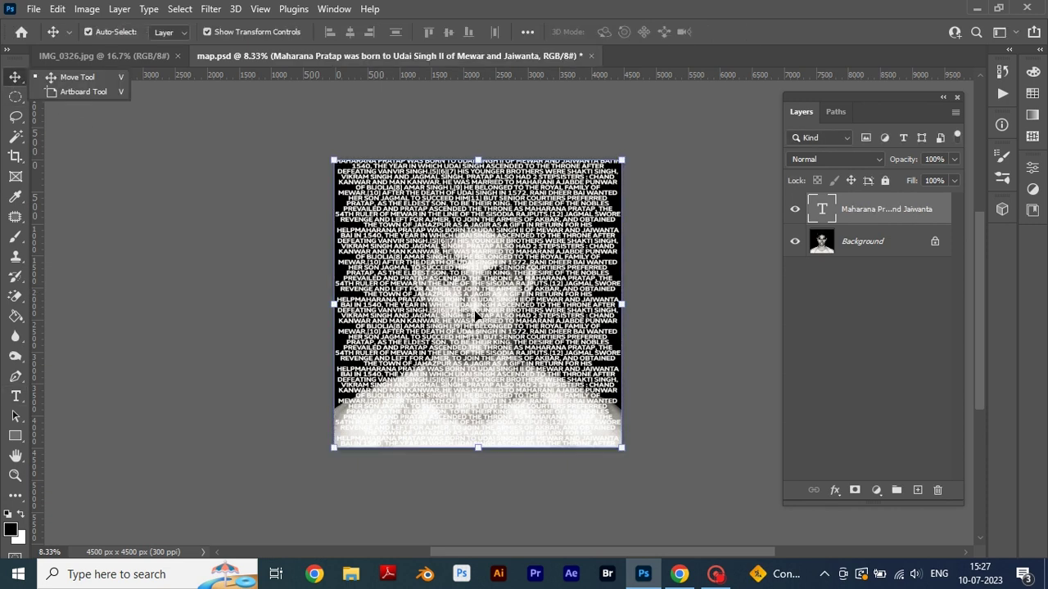
{"action": "key", "text": "ctrl+plus"}
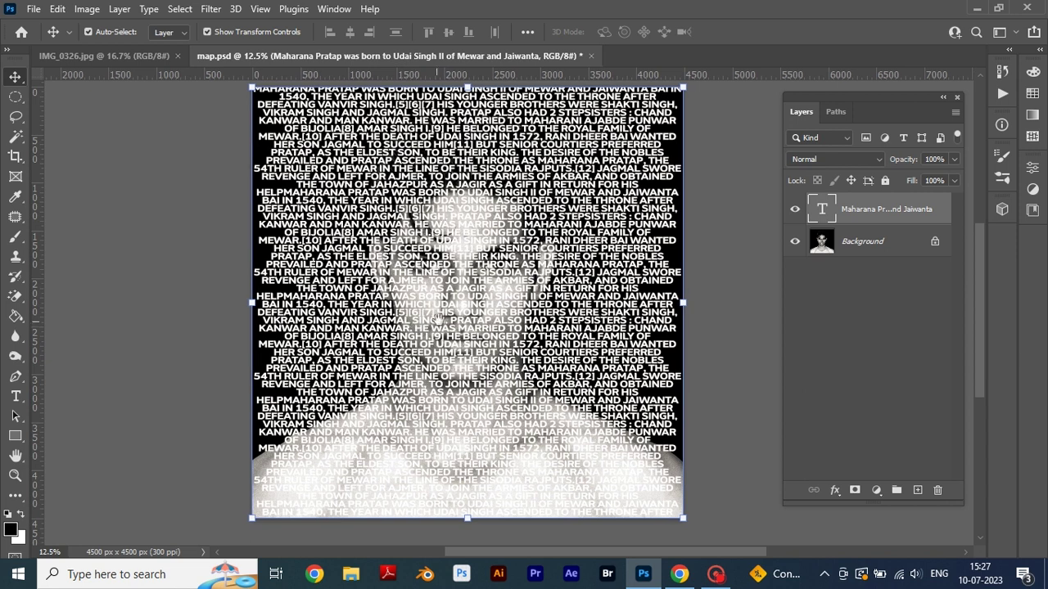
Step: Recolour all the paragraph text to black (000000) and commit the change
{"action": "left_click", "coordinate": [17, 395]}
{"action": "left_click", "coordinate": [330, 383]}
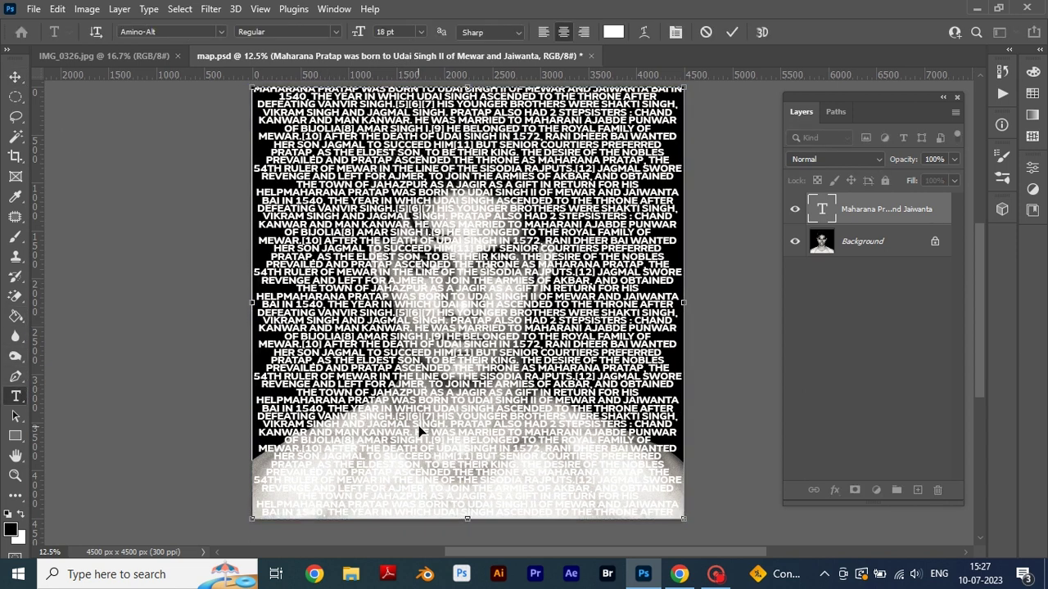
{"action": "key", "text": "ctrl+a"}
{"action": "left_click", "coordinate": [614, 31]}
{"action": "left_click", "coordinate": [639, 435]}
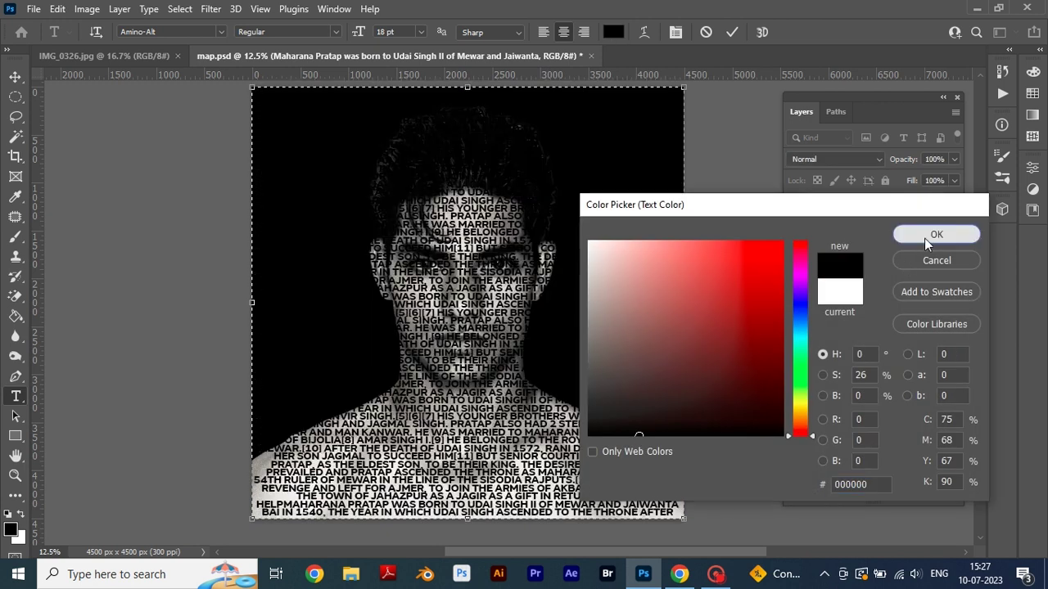
{"action": "left_click", "coordinate": [936, 235]}
{"action": "left_click", "coordinate": [446, 285]}
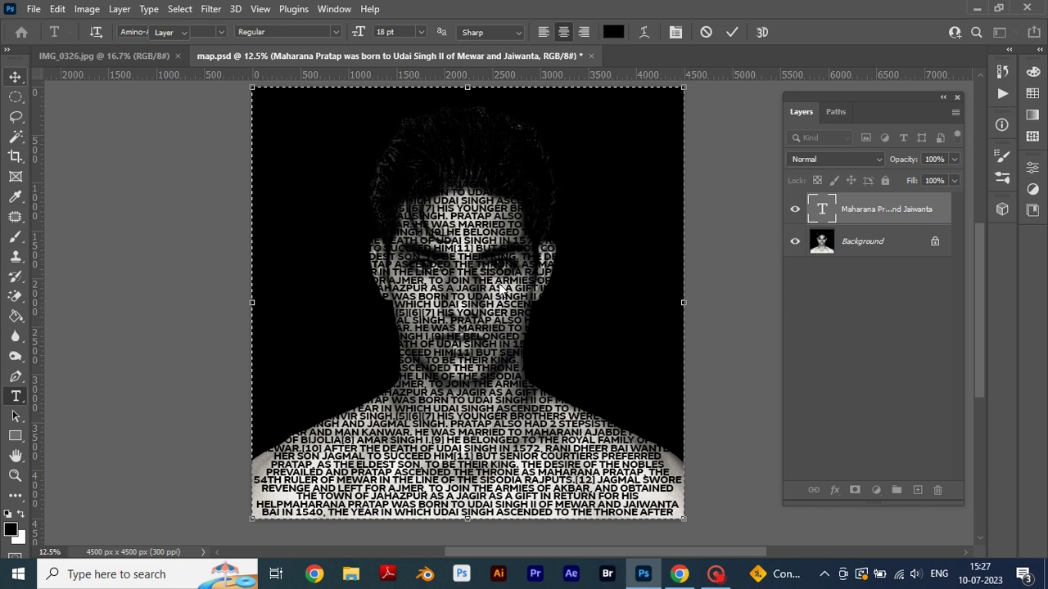
{"action": "key", "text": "ctrl+Return"}
{"action": "key", "text": "v"}
{"action": "left_click_drag", "start_coordinate": [539, 304], "coordinate": [566, 288]}
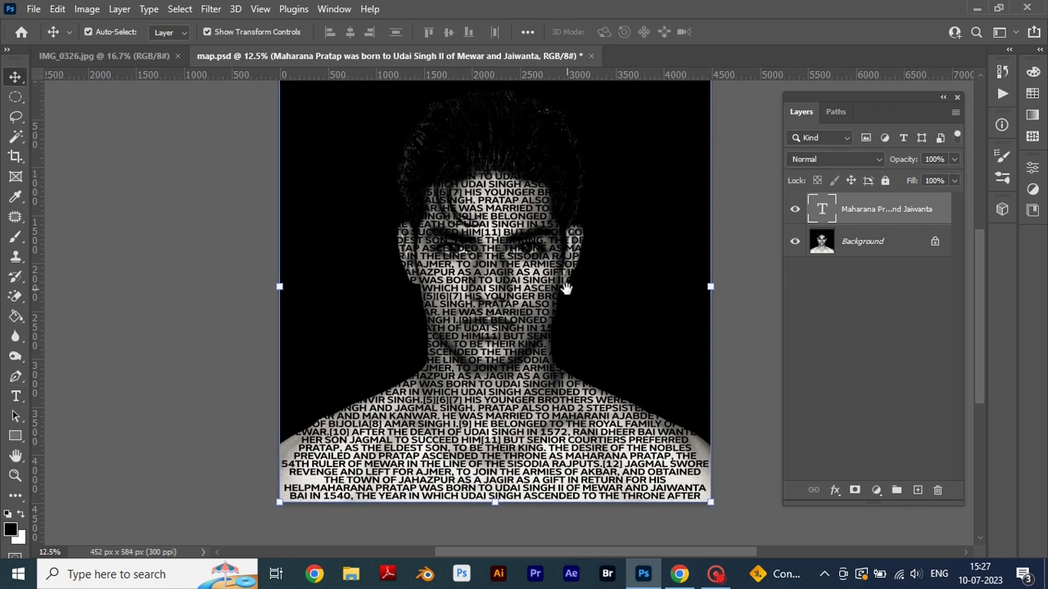
Step: Scale the text block down to about 81% and nudge it right over the face
{"action": "mouse_move", "coordinate": [711, 502]}
{"action": "left_mouse_down"}
{"action": "mouse_move", "coordinate": [602, 392]}
{"action": "mouse_move", "coordinate": [599, 407]}
{"action": "left_mouse_up"}
{"action": "key", "text": "Return"}
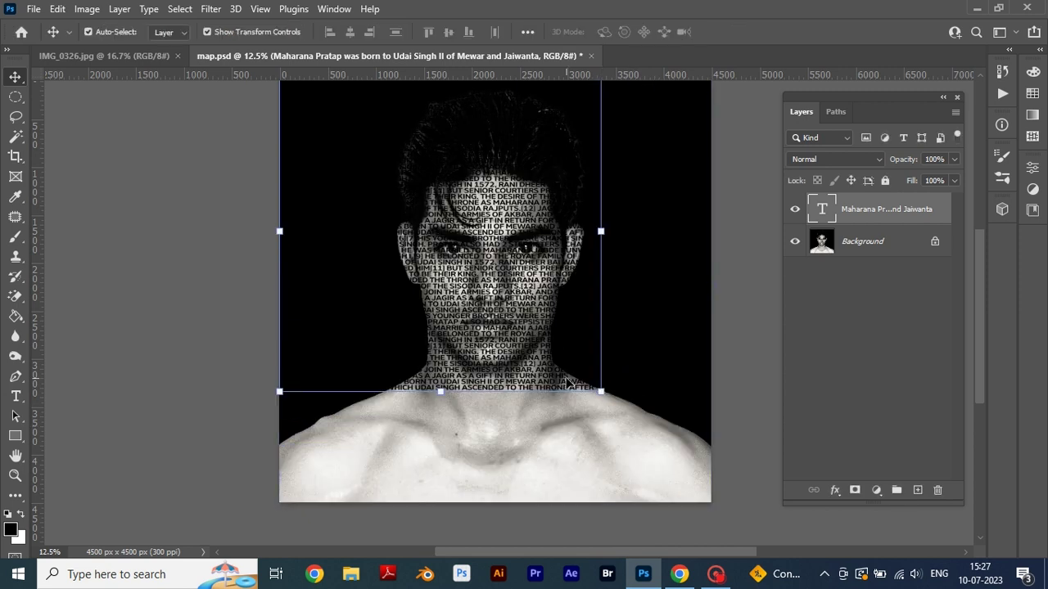
{"action": "scroll", "coordinate": [506, 325], "scroll_direction": "up", "scroll_amount": 1}
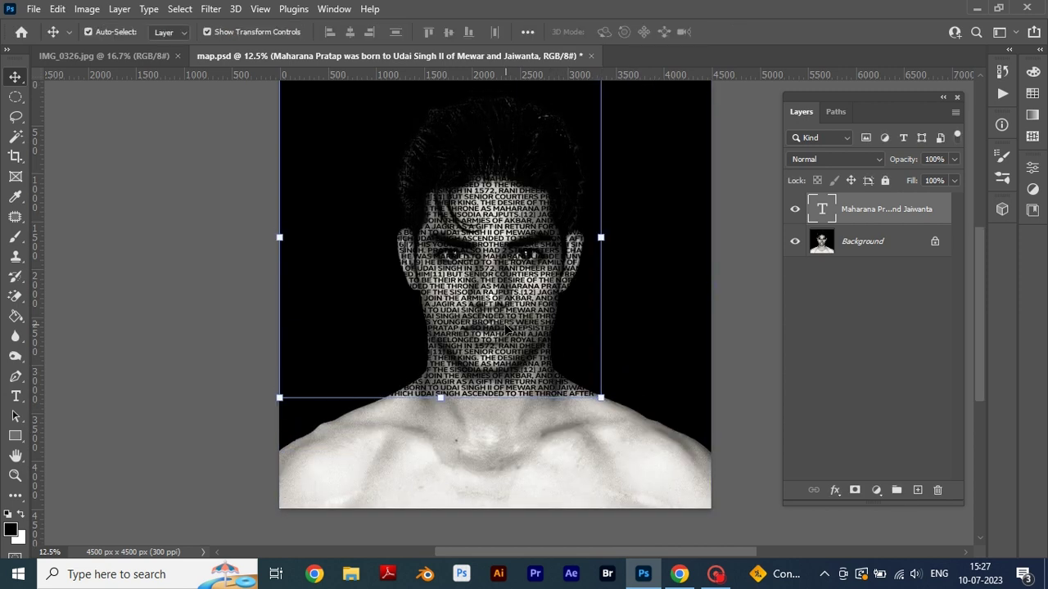
{"action": "left_click_drag", "start_coordinate": [496, 325], "coordinate": [525, 325]}
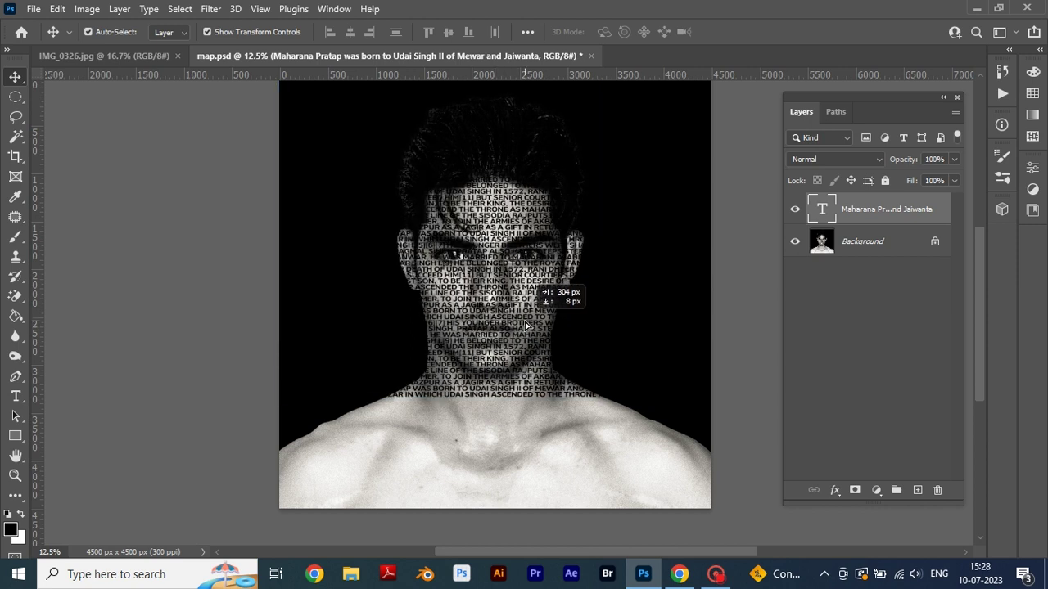
{"action": "left_click", "coordinate": [15, 396]}
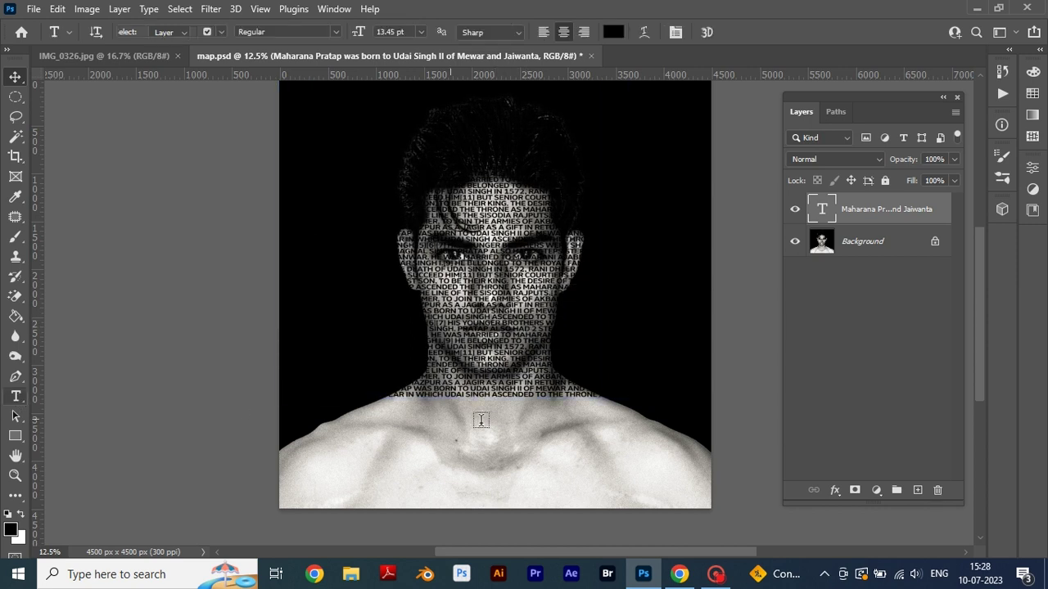
Step: Paste another copy of the passage, stretch the text box to the canvas edges, and paste more
{"action": "key", "text": "v"}
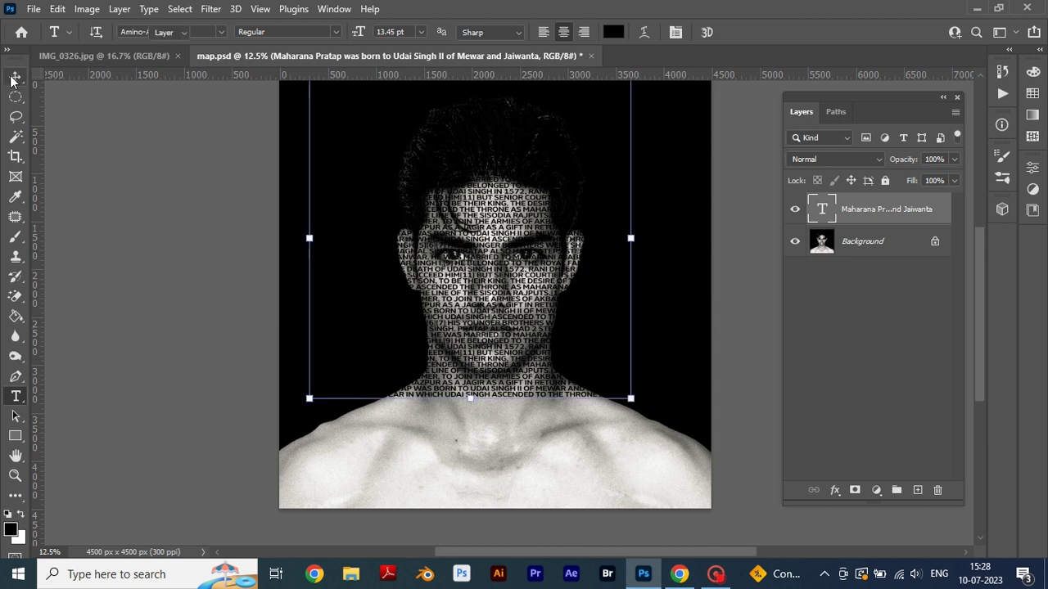
{"action": "left_click", "coordinate": [16, 396]}
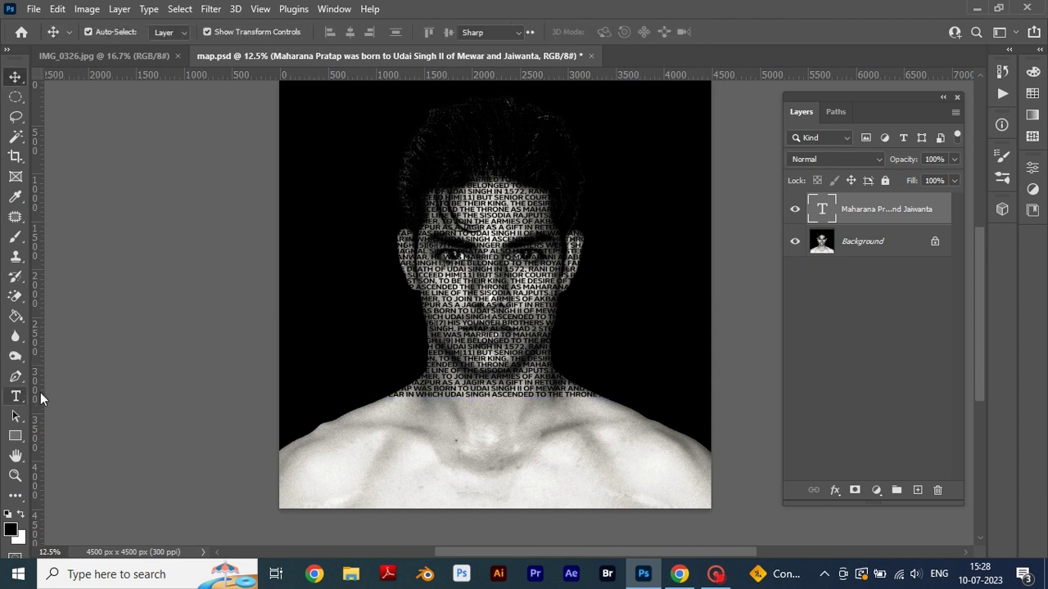
{"action": "left_click", "coordinate": [596, 396]}
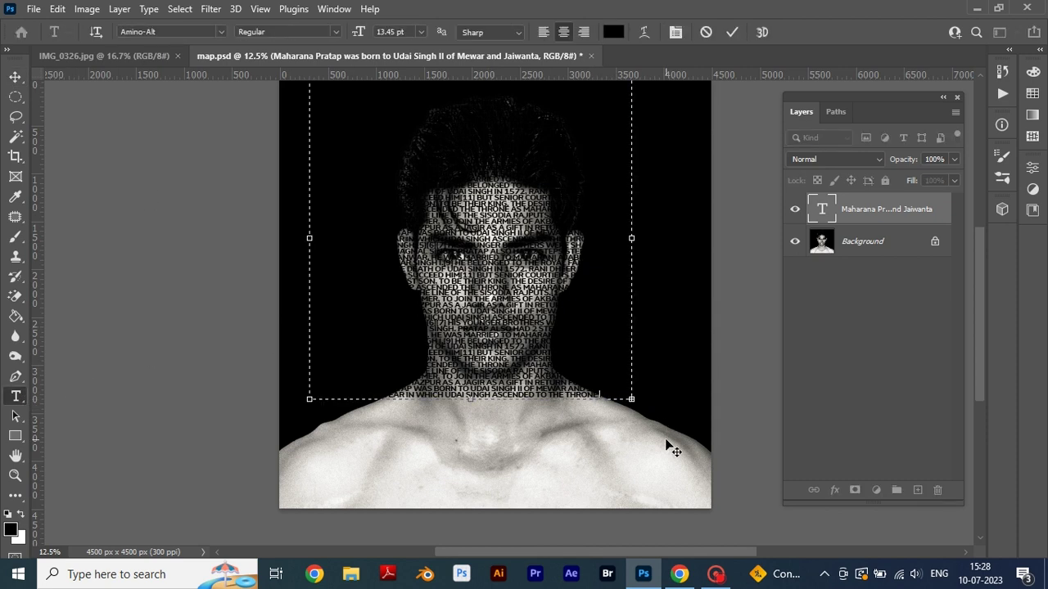
{"action": "key", "text": "ctrl+v"}
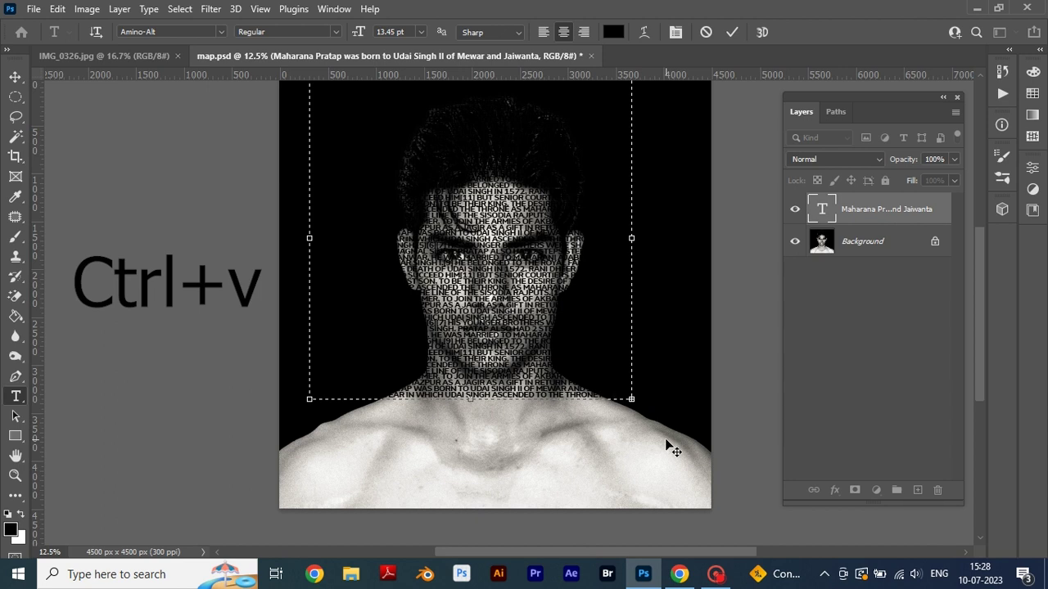
{"action": "key", "text": "ctrl"}
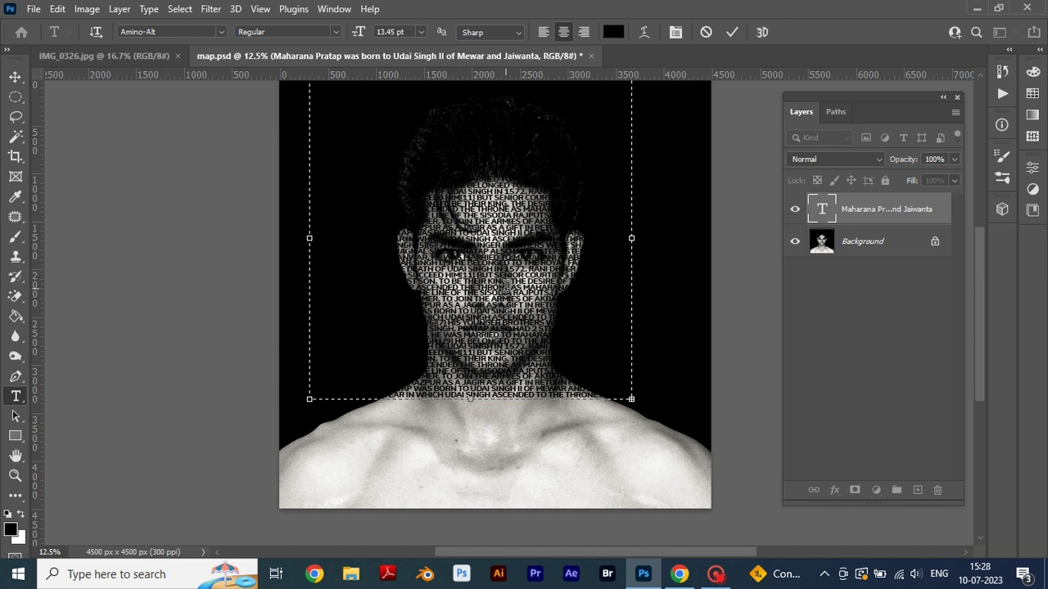
{"action": "mouse_move", "coordinate": [646, 415]}
{"action": "left_mouse_down"}
{"action": "mouse_move", "coordinate": [712, 489]}
{"action": "mouse_move", "coordinate": [711, 509]}
{"action": "left_mouse_up"}
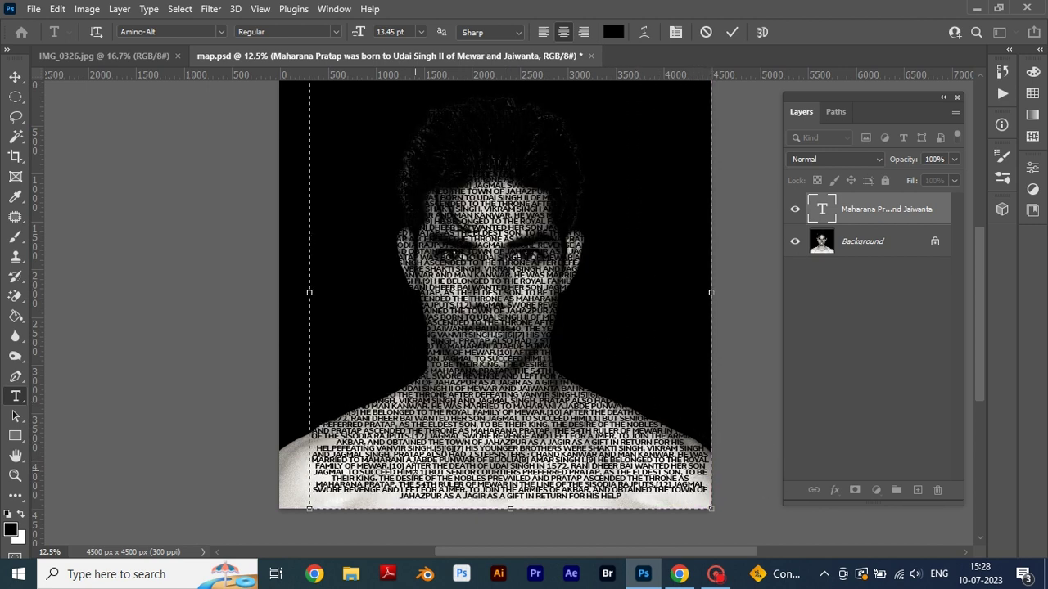
{"action": "left_click_drag", "start_coordinate": [312, 297], "coordinate": [279, 293]}
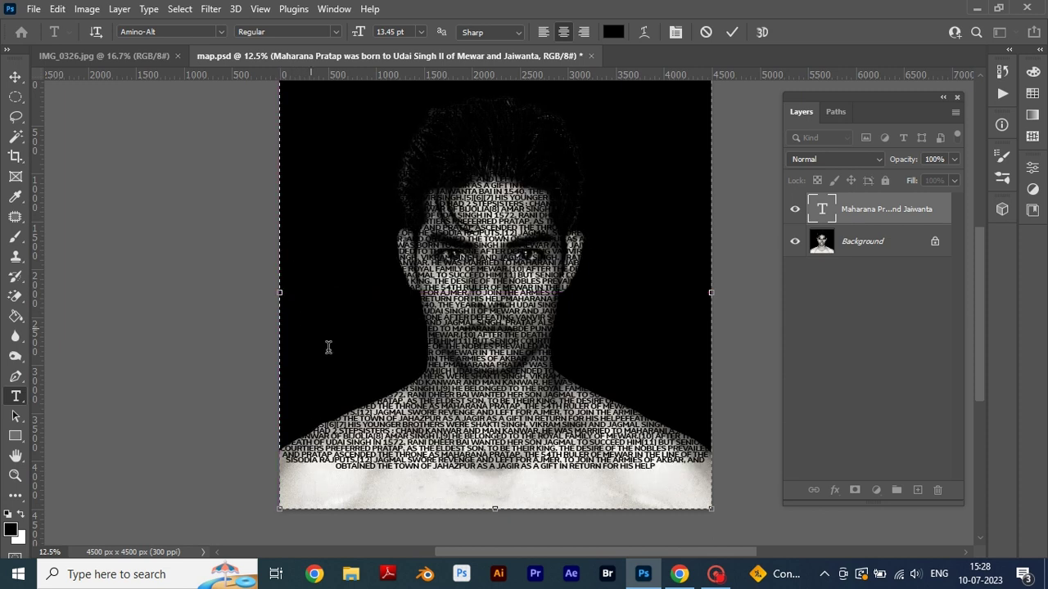
{"action": "key", "text": "ctrl+v"}
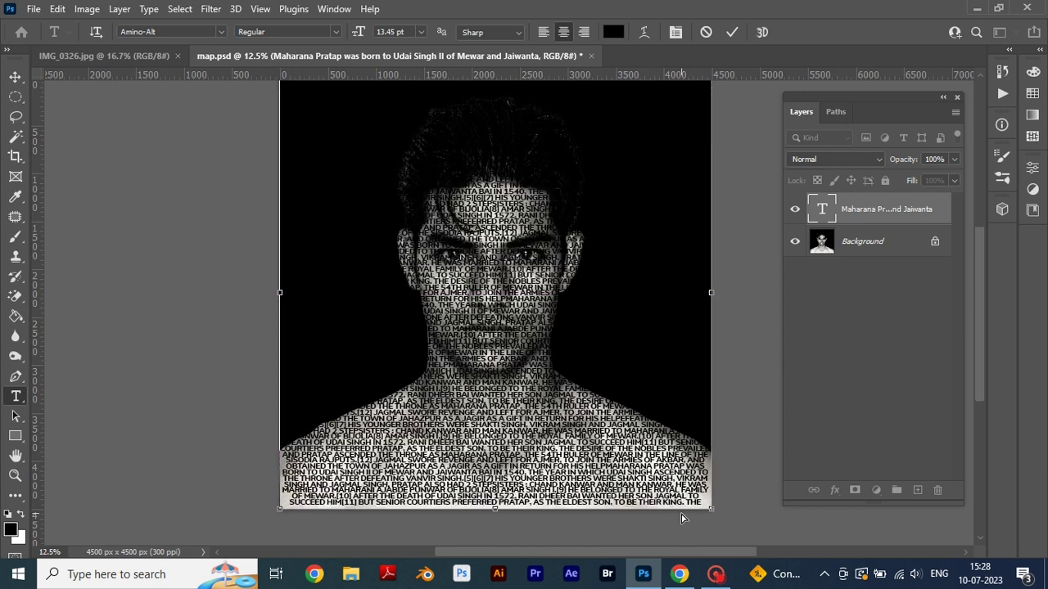
{"action": "left_click", "coordinate": [15, 76]}
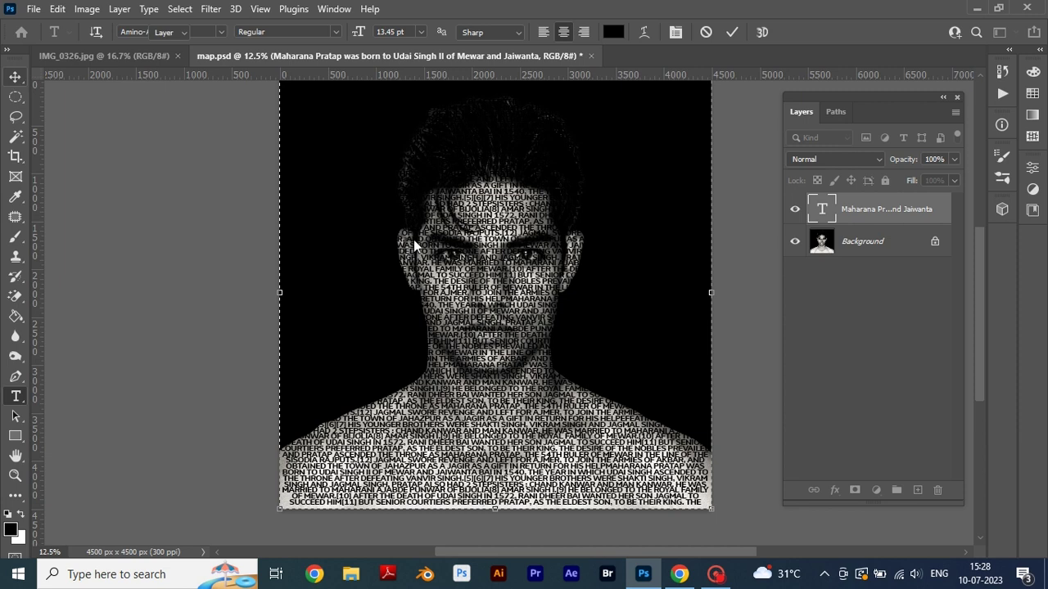
Step: Stretch the Maharana Pratap text layer to about 4932 px wide, past both canvas edges
{"action": "left_click_drag", "start_coordinate": [506, 245], "coordinate": [493, 292]}
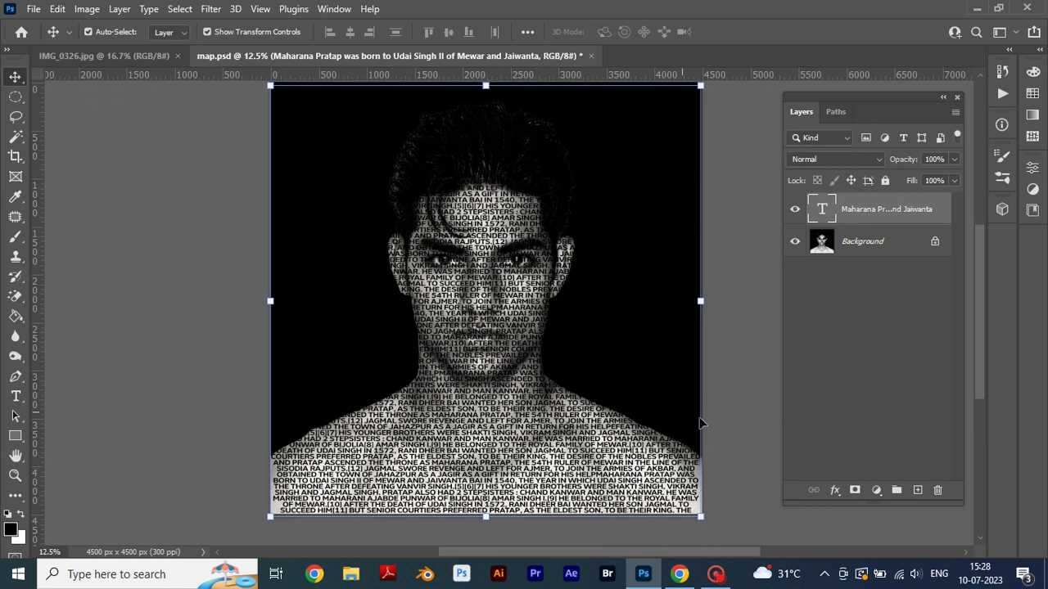
{"action": "left_click_drag", "start_coordinate": [699, 423], "coordinate": [717, 402]}
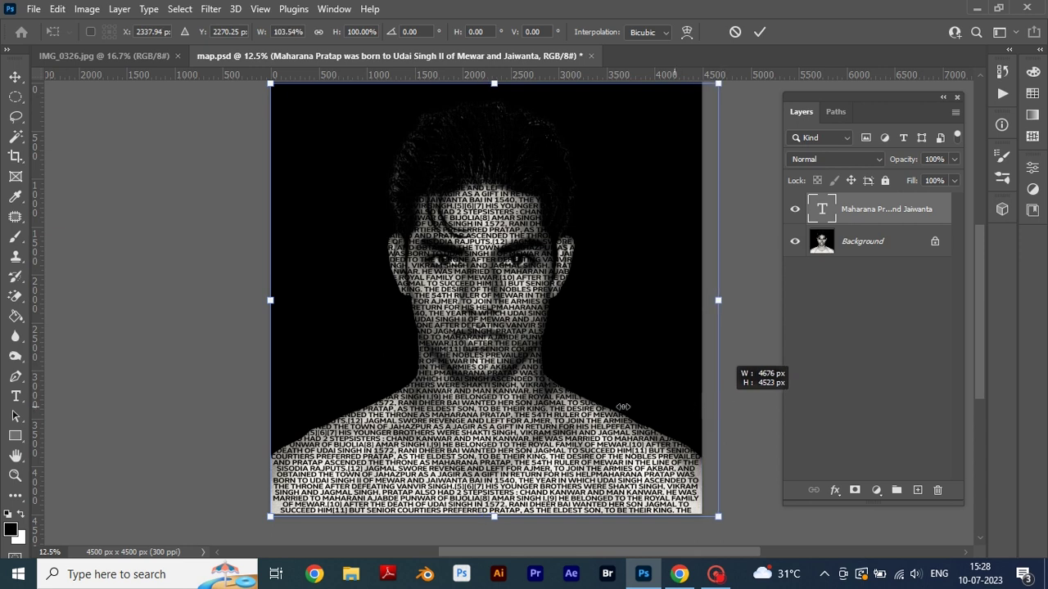
{"action": "left_click_drag", "start_coordinate": [271, 301], "coordinate": [246, 300]}
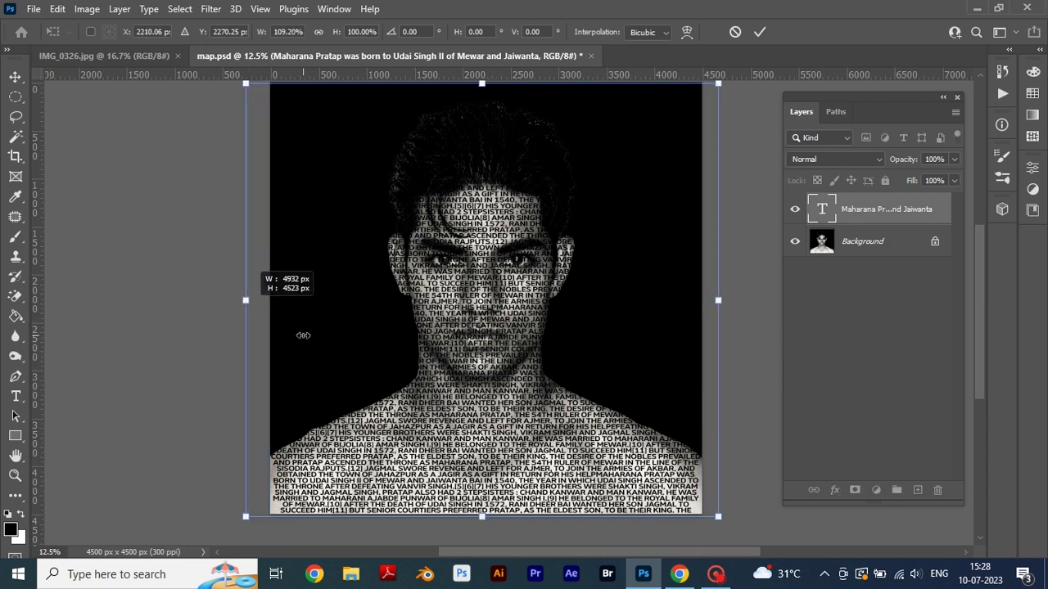
{"action": "key", "text": "Return"}
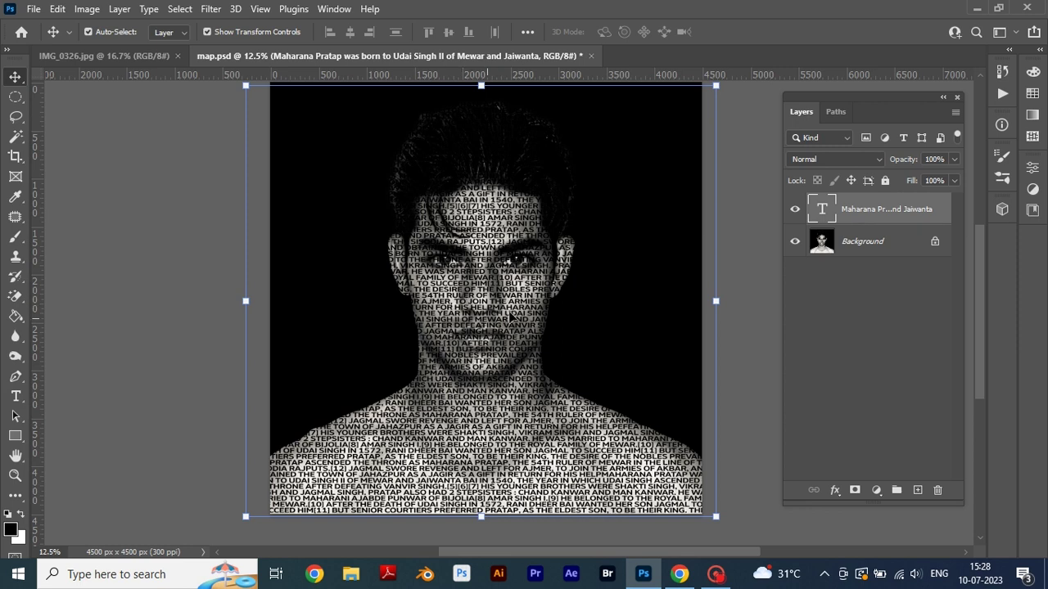
Step: Apply a Displace smart filter at scale 20/20 using map.psd to the text layer
{"action": "left_click", "coordinate": [211, 9]}
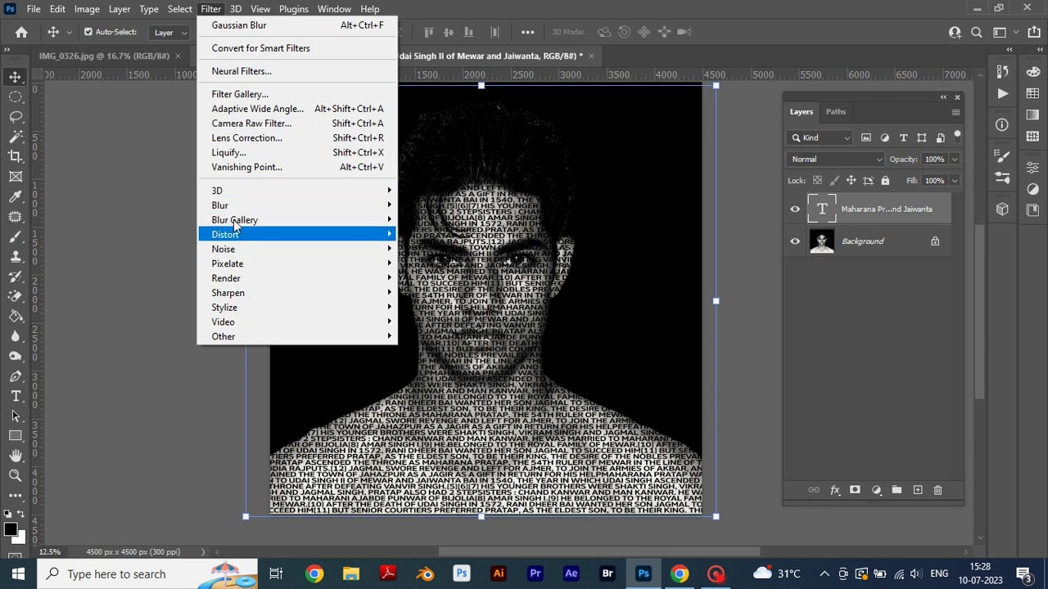
{"action": "mouse_move", "coordinate": [225, 234]}
{"action": "left_click", "coordinate": [424, 237]}
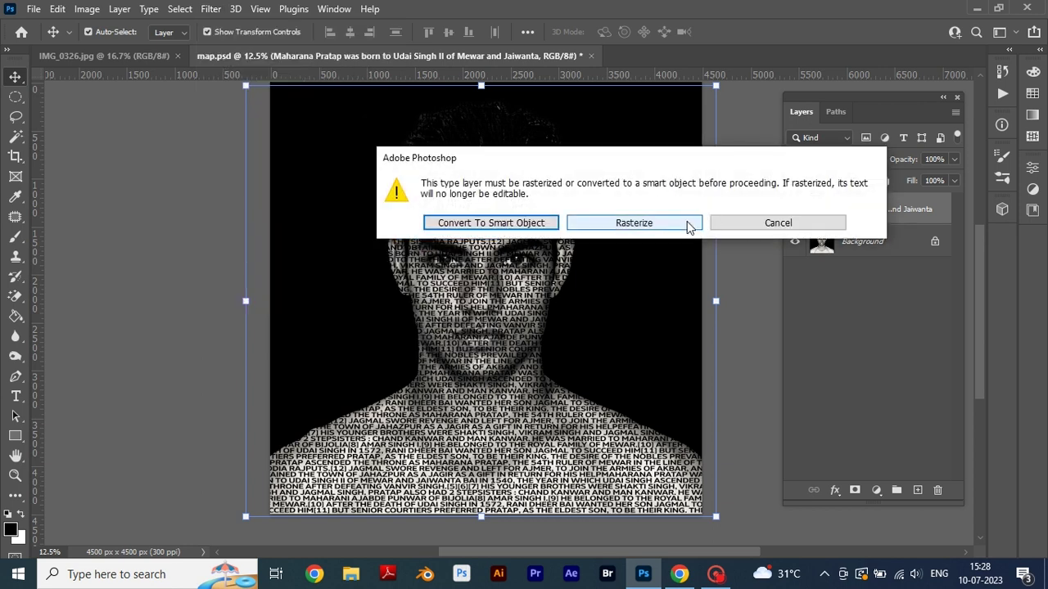
{"action": "left_click", "coordinate": [501, 225]}
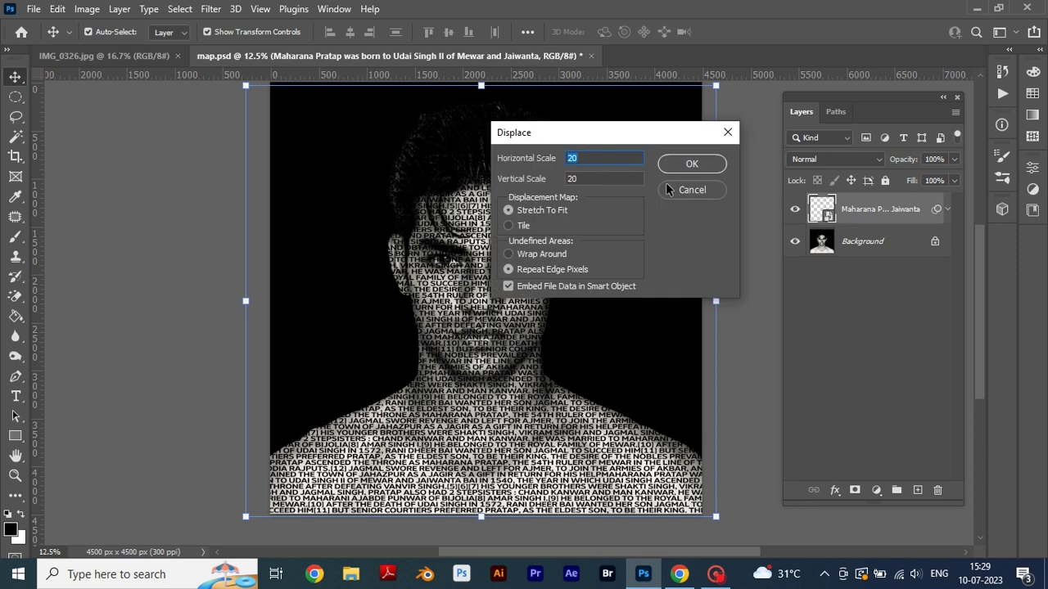
{"action": "left_click", "coordinate": [693, 165]}
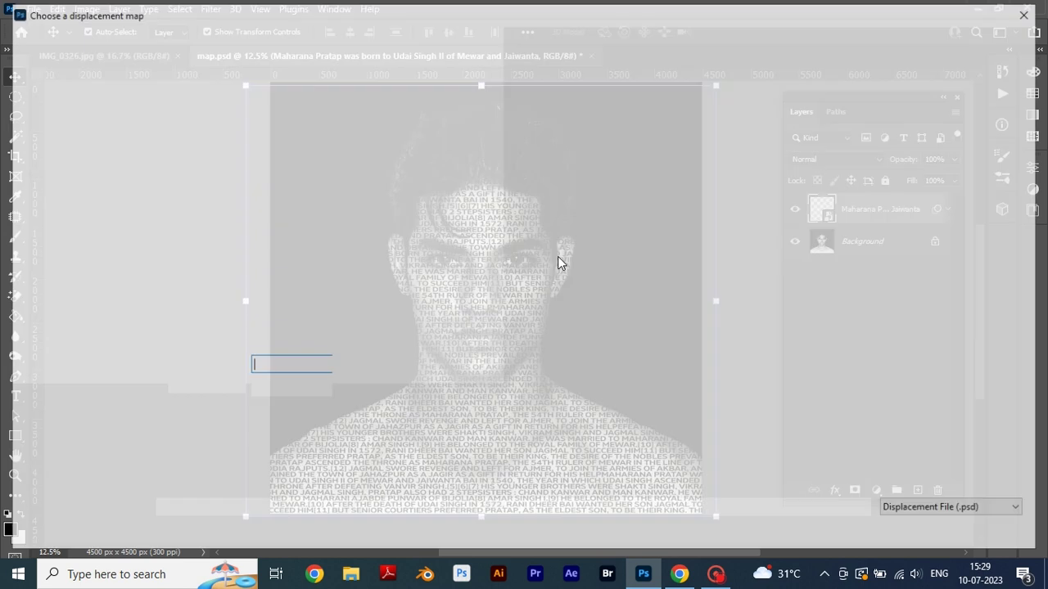
{"action": "left_click", "coordinate": [591, 159]}
{"action": "left_click", "coordinate": [912, 532]}
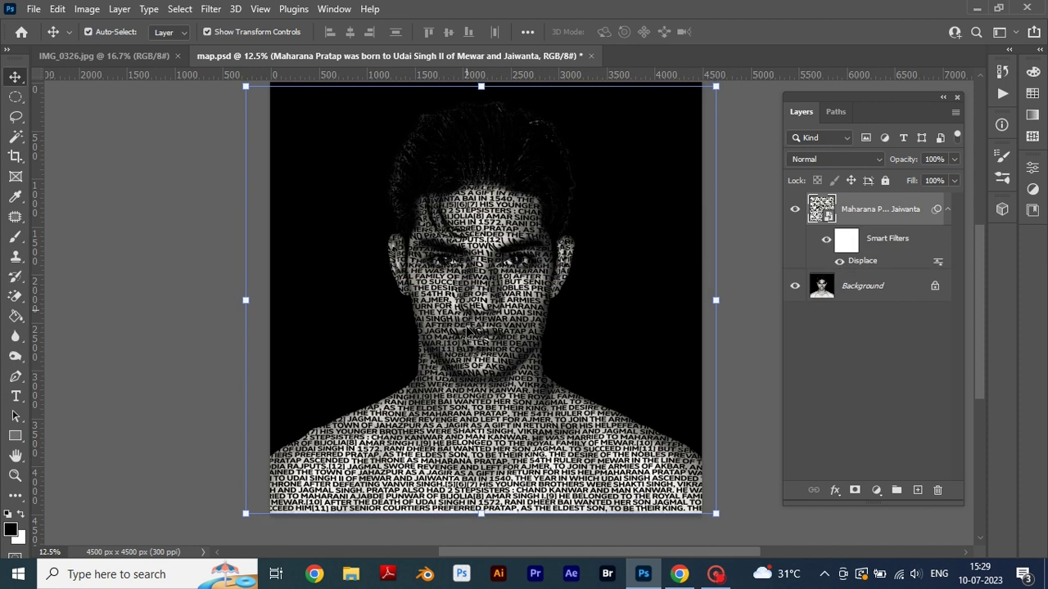
Step: Unlock the background photo as Layer 0 and move it above the text layer
{"action": "left_click", "coordinate": [934, 293]}
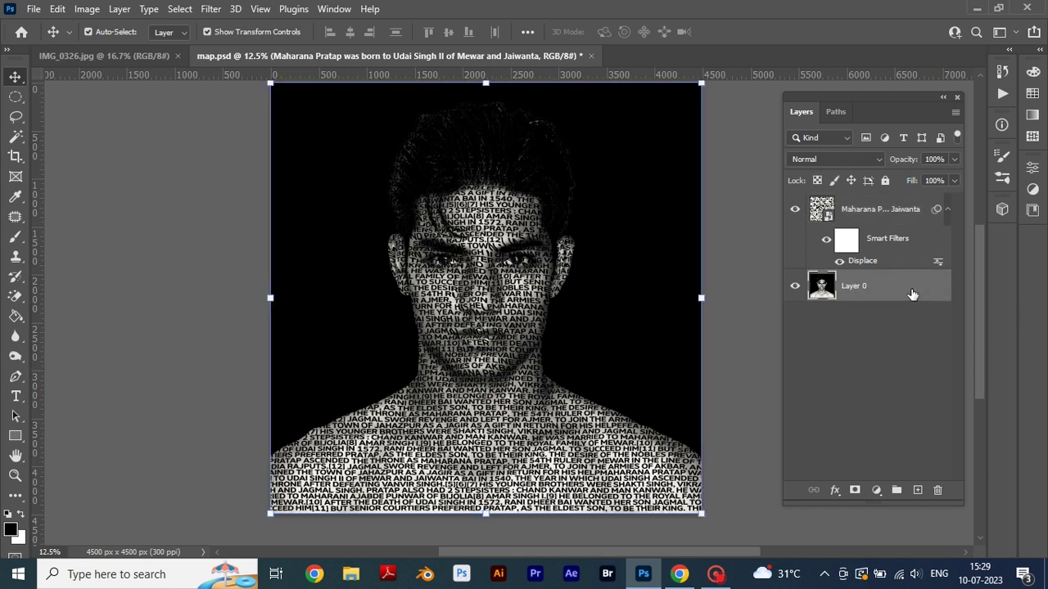
{"action": "left_click_drag", "start_coordinate": [877, 297], "coordinate": [867, 207]}
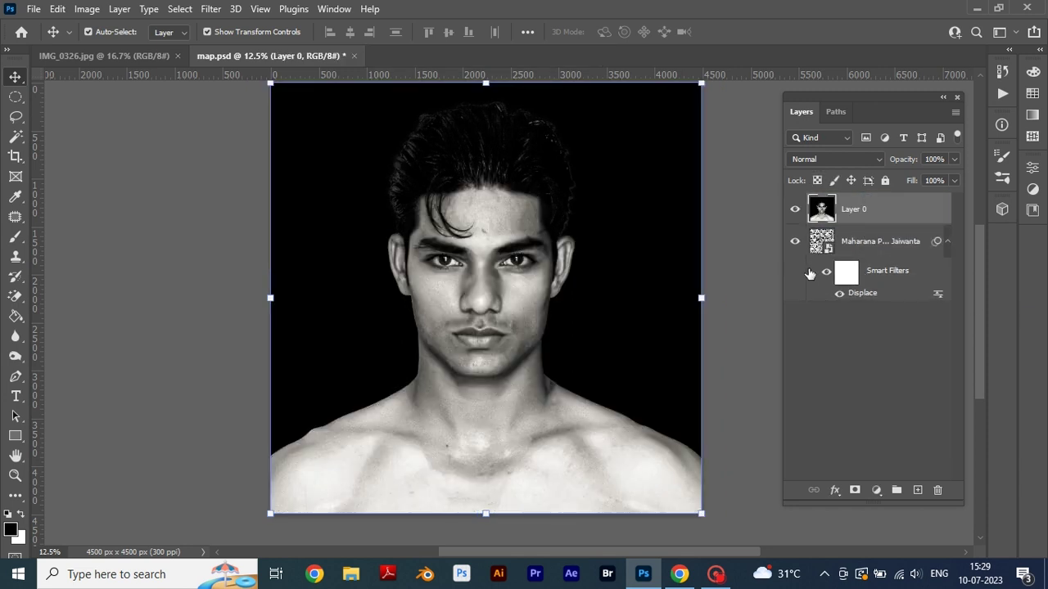
{"action": "left_click", "coordinate": [947, 244]}
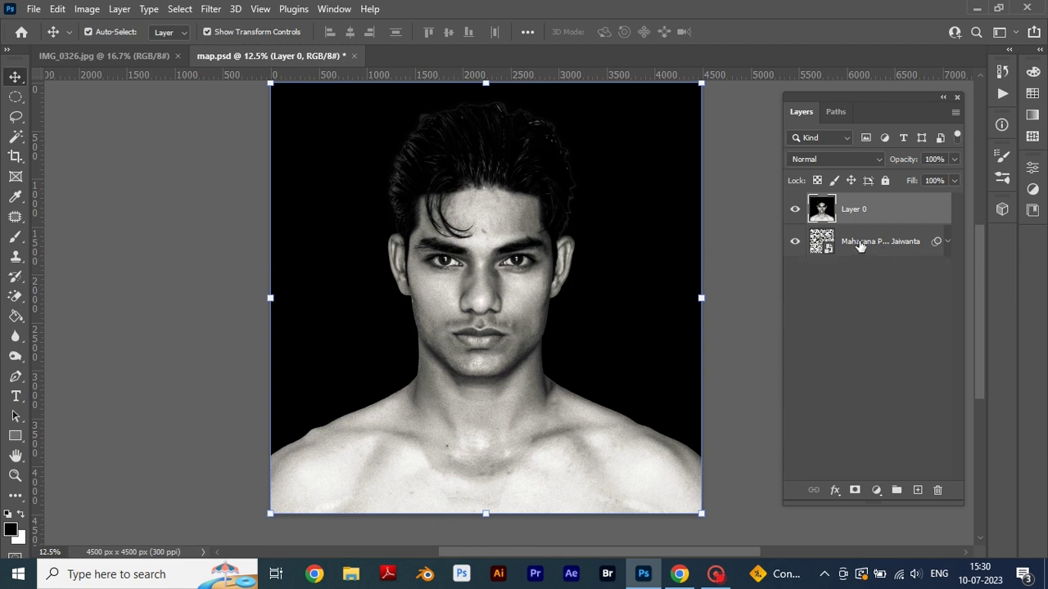
Step: Clip Layer 0 to the warped text layer so the face shows through the letters
{"action": "left_click_drag", "start_coordinate": [860, 248], "coordinate": [886, 220]}
{"action": "left_click", "coordinate": [887, 220], "text": "alt"}
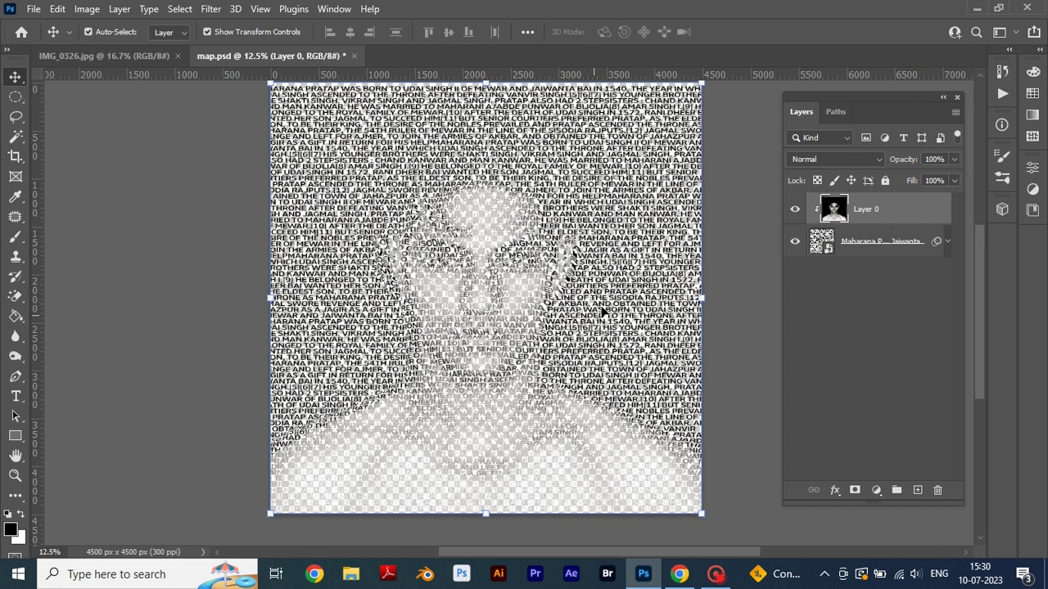
{"action": "scroll", "coordinate": [486, 311], "scroll_direction": "up", "scroll_amount": 2}
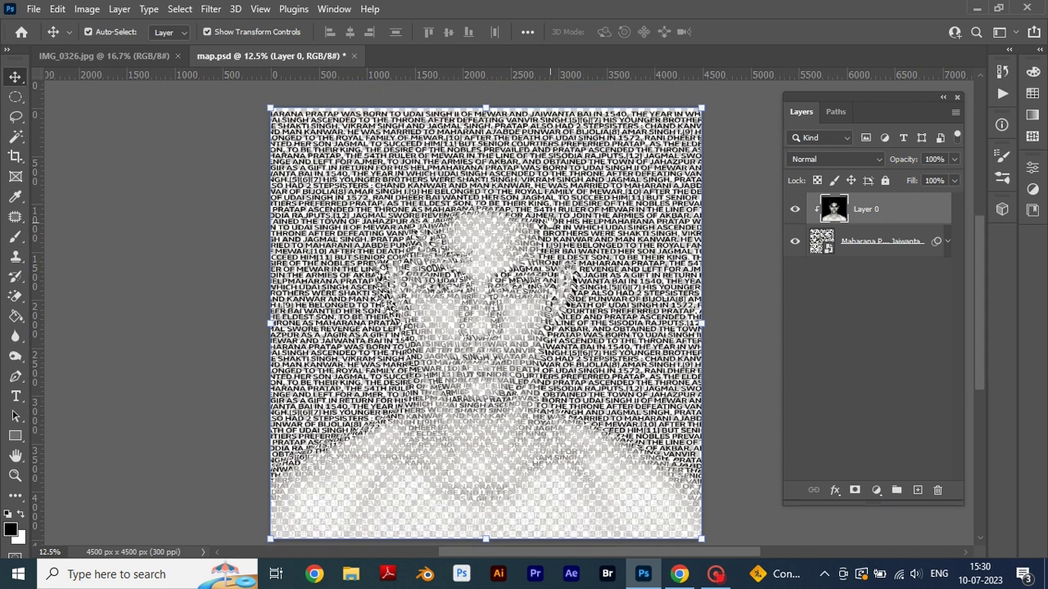
{"action": "left_click", "coordinate": [489, 107]}
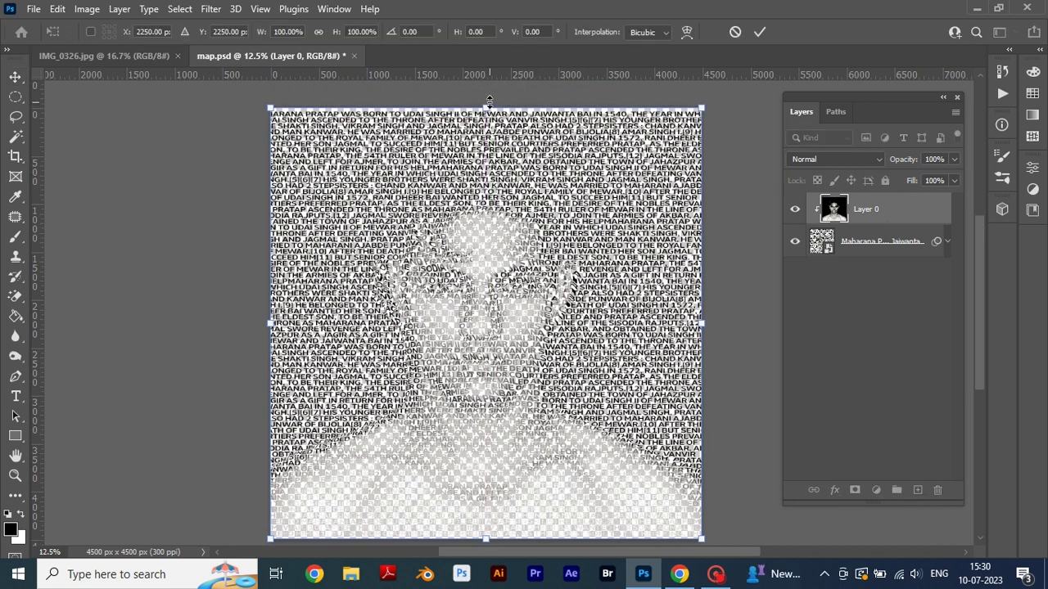
{"action": "key", "text": "Return"}
{"action": "scroll", "coordinate": [553, 297], "scroll_direction": "down", "scroll_amount": 2}
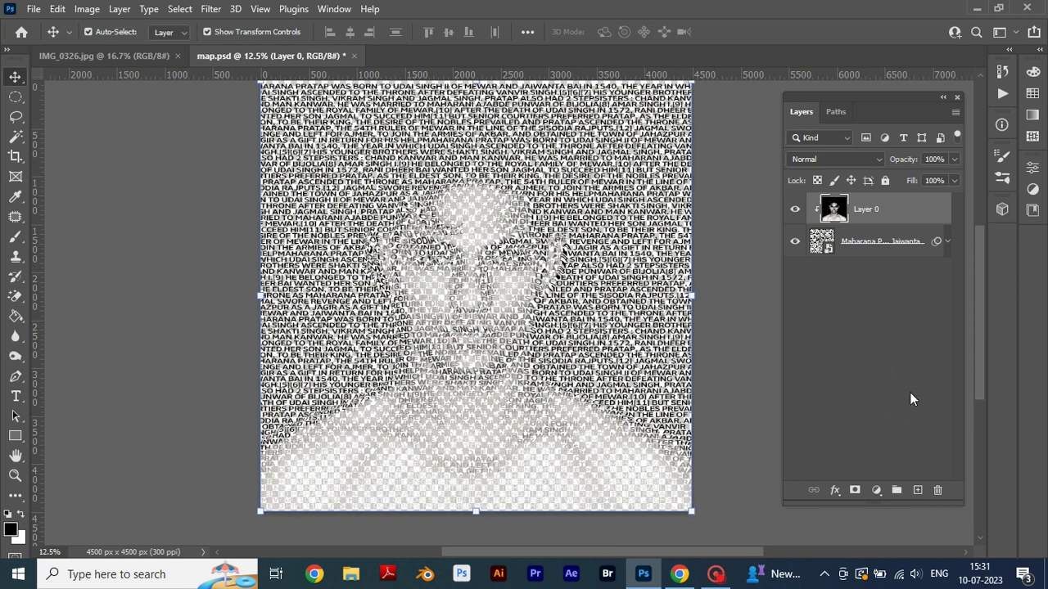
Step: Add a black #000000 Color Fill layer and move it to the bottom of the stack
{"action": "left_click", "coordinate": [875, 490]}
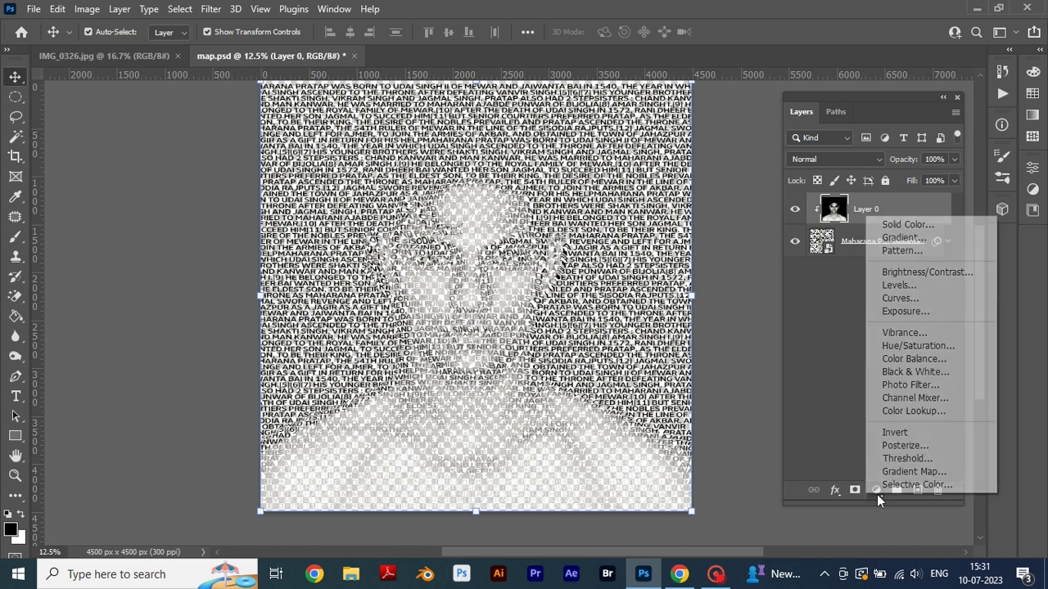
{"action": "left_click", "coordinate": [884, 223]}
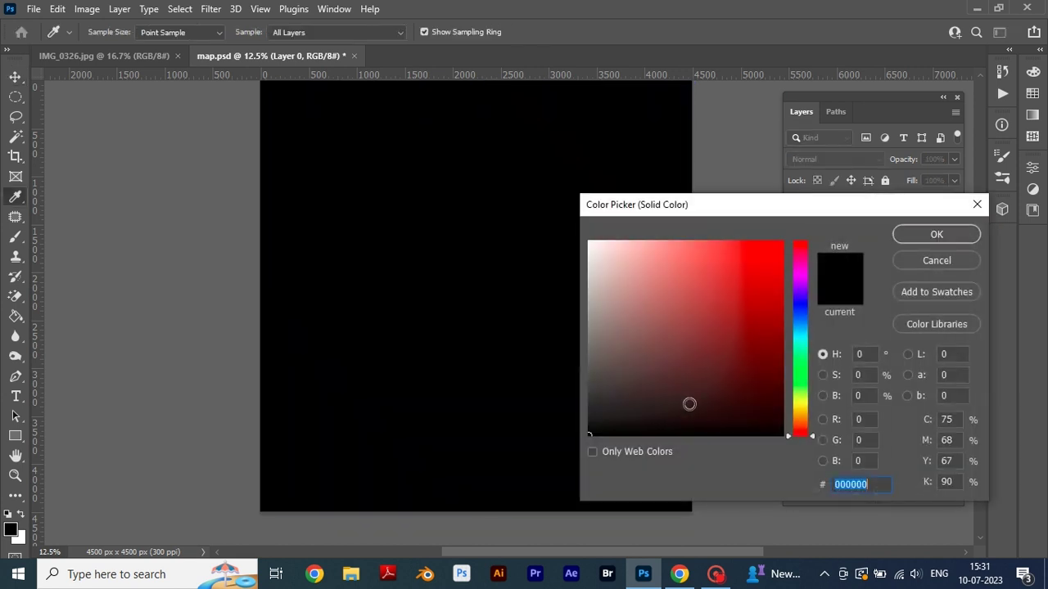
{"action": "left_click", "coordinate": [934, 235]}
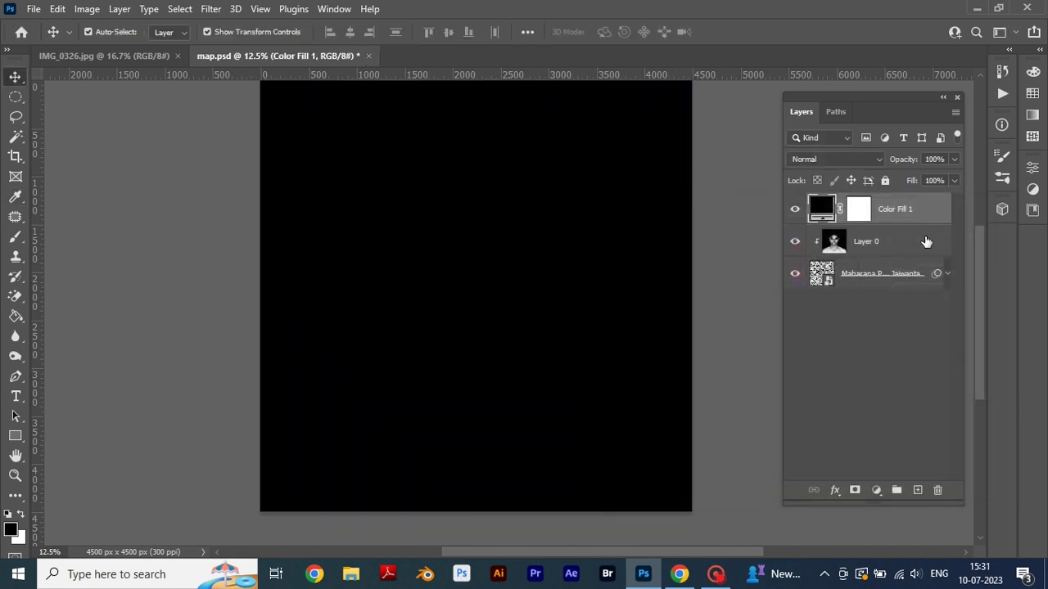
{"action": "left_click_drag", "start_coordinate": [904, 209], "coordinate": [905, 297]}
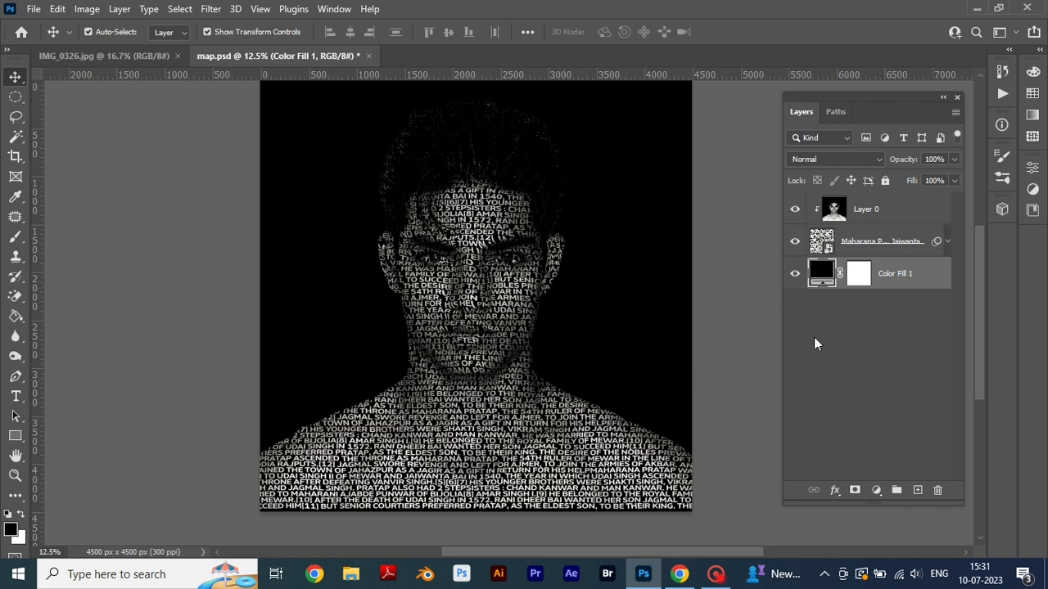
Step: Nudge the Maharana Pratap text layer down two steps
{"action": "left_click", "coordinate": [877, 246]}
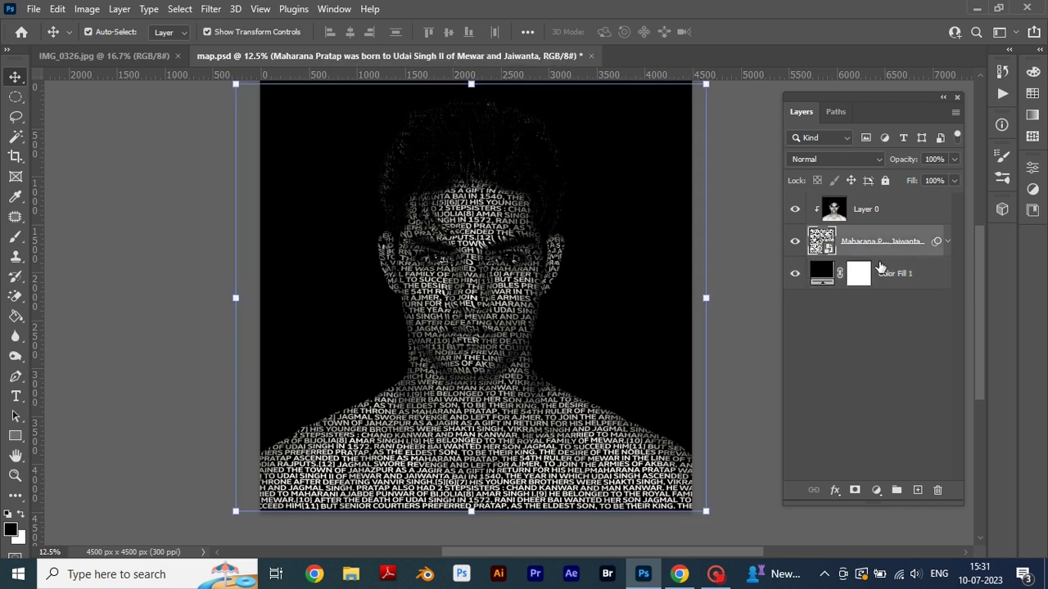
{"action": "key", "text": "shift+Down"}
{"action": "key", "text": "shift+Down"}
{"action": "key", "text": "shift+Down"}
{"action": "key", "text": "shift+Down"}
{"action": "key", "text": "shift+Down"}
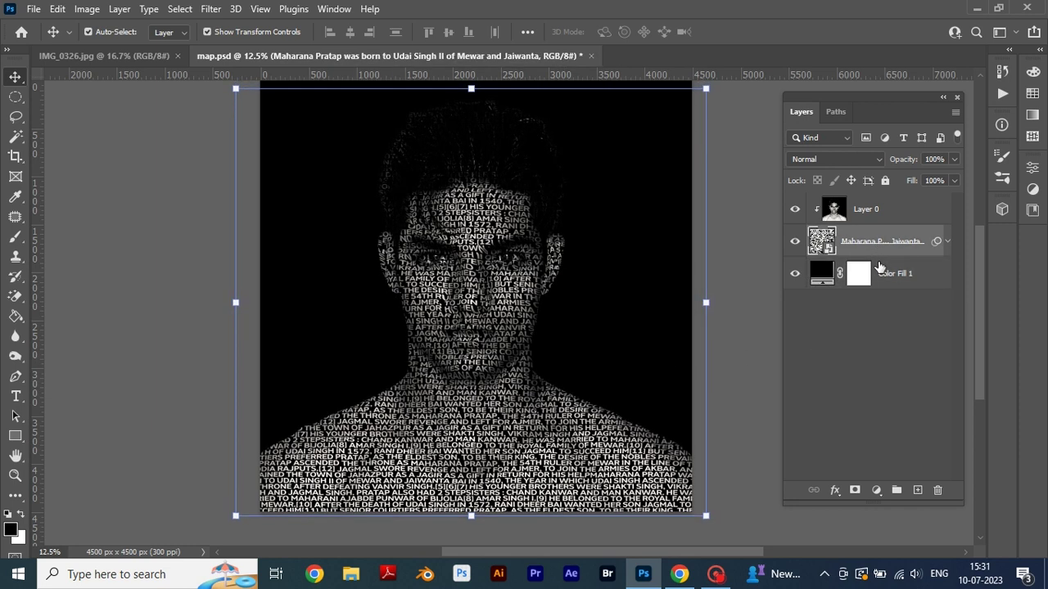
{"action": "key", "text": "shift+Down"}
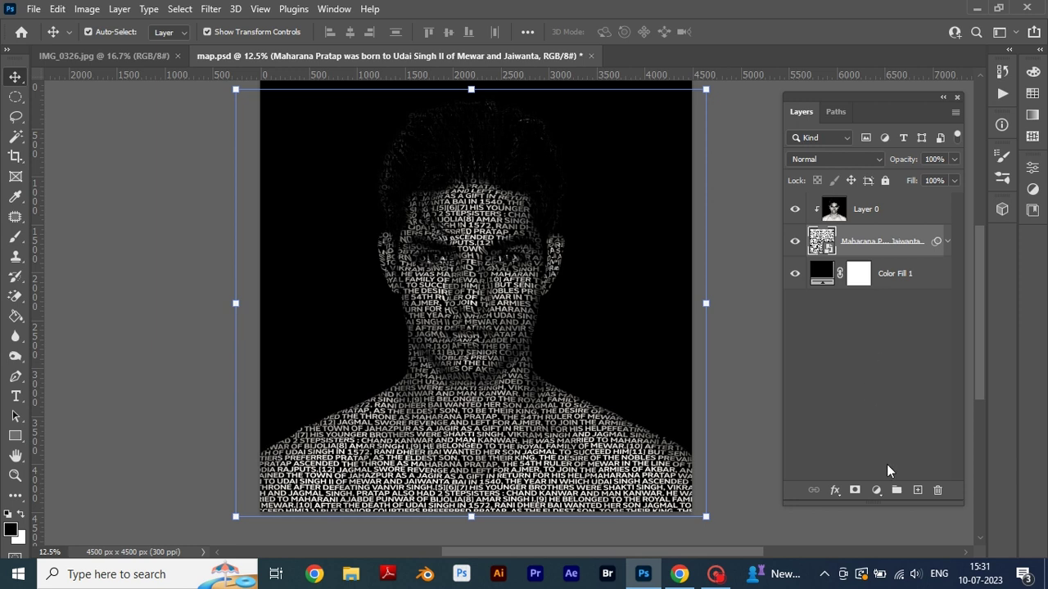
Step: Give the text layer 92% opacity, 78% fill and an Underlying Layer Blend If limit of 248
{"action": "left_click", "coordinate": [876, 491]}
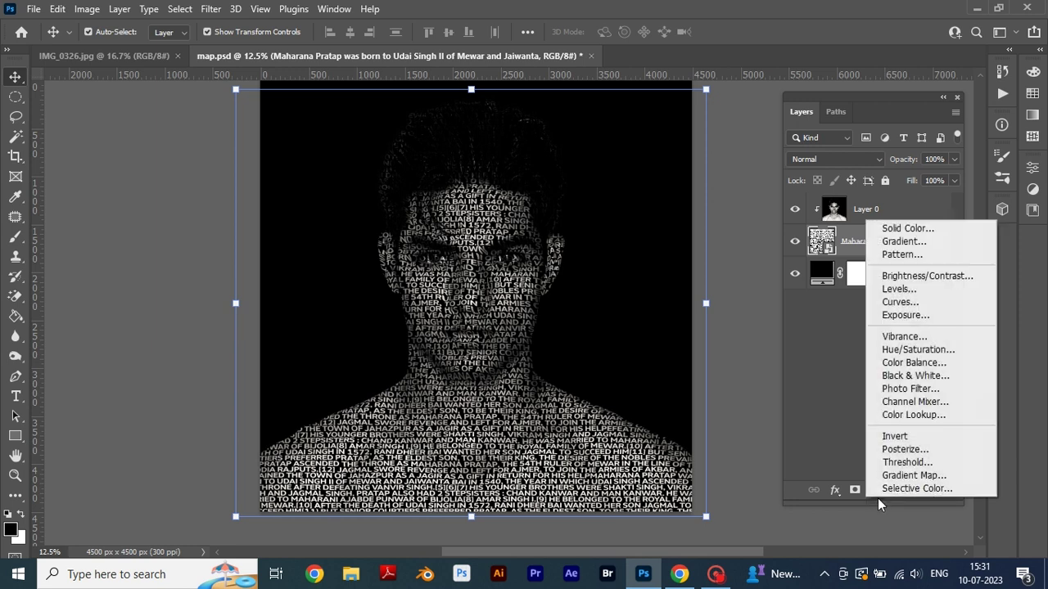
{"action": "left_click", "coordinate": [834, 495]}
{"action": "left_click", "coordinate": [835, 495]}
{"action": "left_click", "coordinate": [864, 348]}
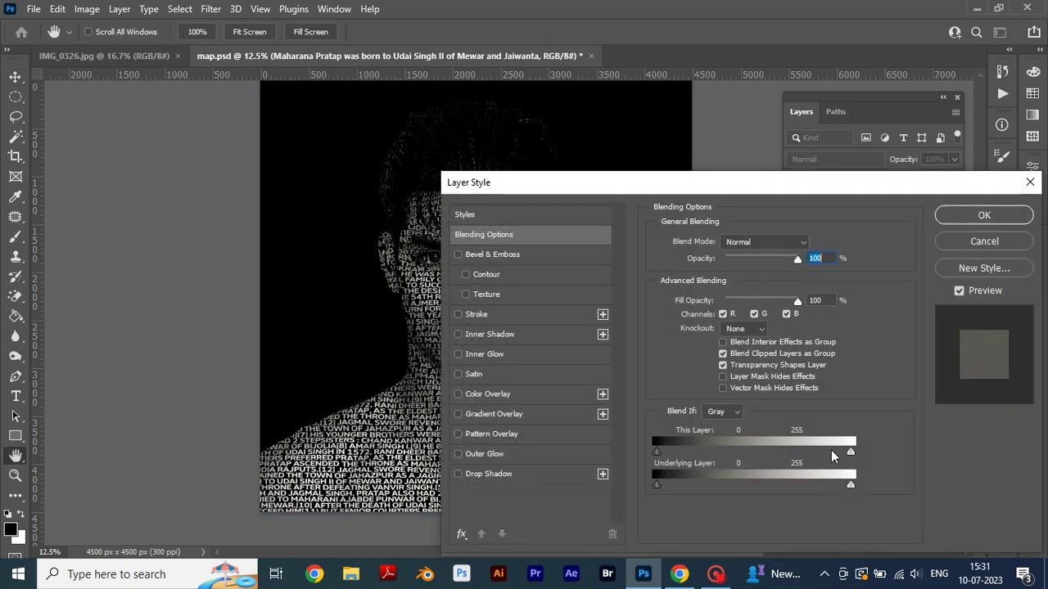
{"action": "left_click_drag", "start_coordinate": [732, 193], "coordinate": [903, 351]}
{"action": "mouse_move", "coordinate": [961, 421]}
{"action": "left_mouse_down"}
{"action": "mouse_move", "coordinate": [949, 420]}
{"action": "mouse_move", "coordinate": [961, 418]}
{"action": "left_mouse_up"}
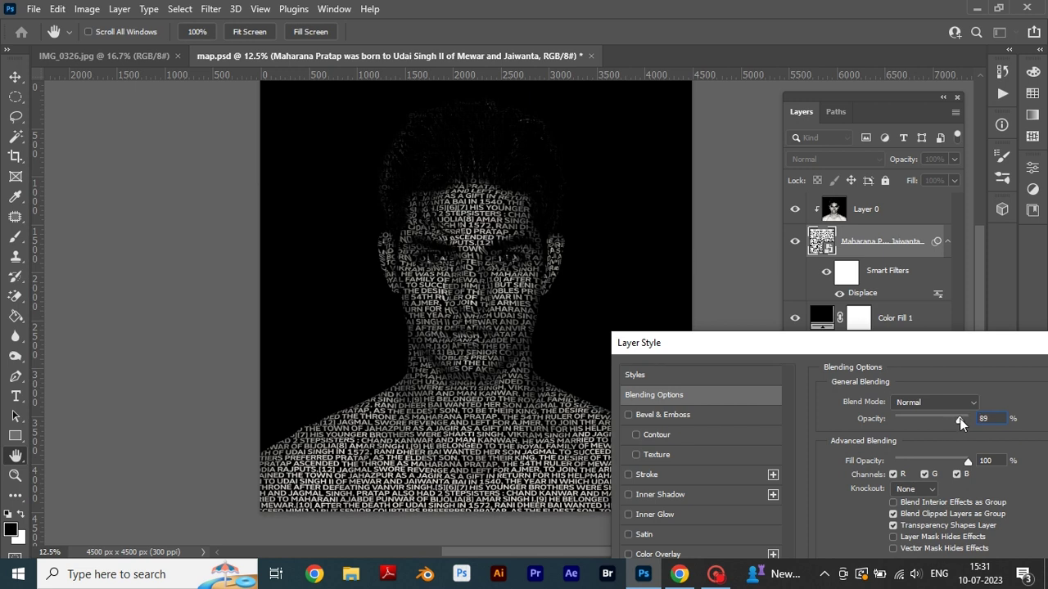
{"action": "left_click_drag", "start_coordinate": [961, 463], "coordinate": [954, 461]}
{"action": "left_click_drag", "start_coordinate": [929, 352], "coordinate": [870, 119]}
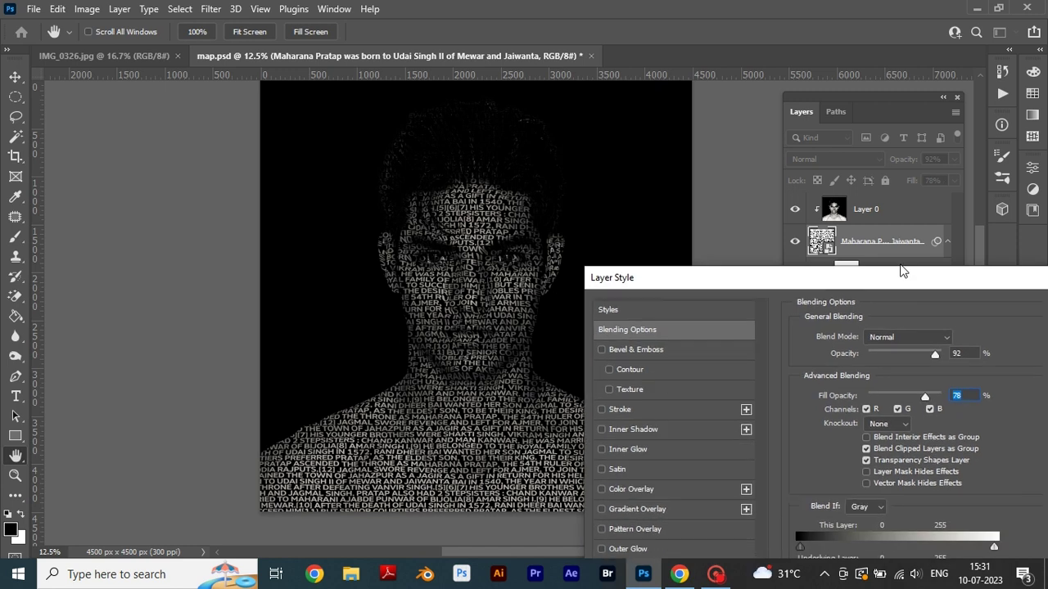
{"action": "left_click_drag", "start_coordinate": [962, 412], "coordinate": [957, 414]}
{"action": "left_click_drag", "start_coordinate": [841, 115], "coordinate": [766, 215]}
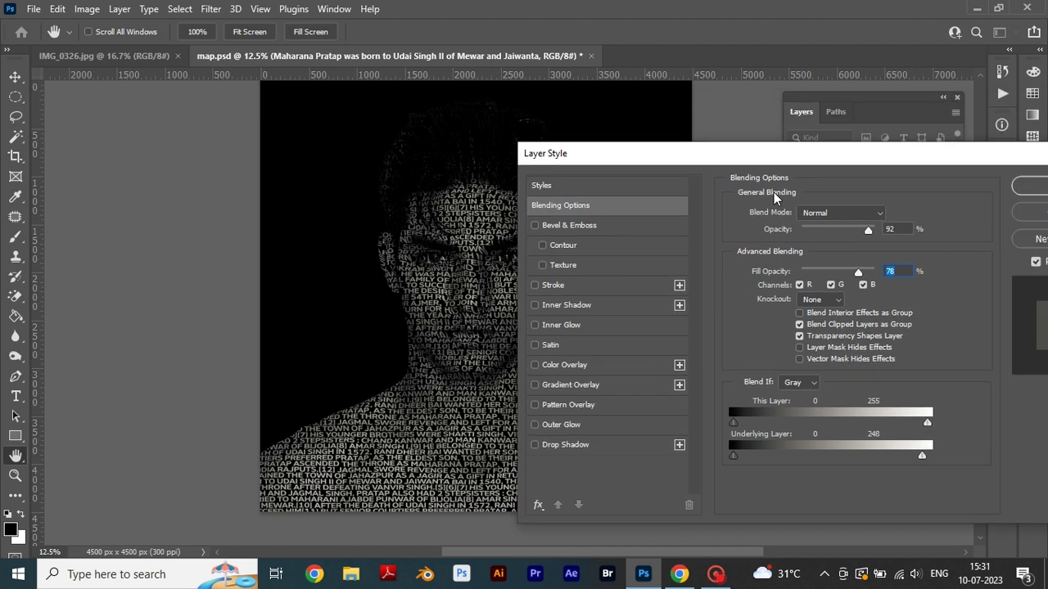
{"action": "left_click", "coordinate": [1012, 244]}
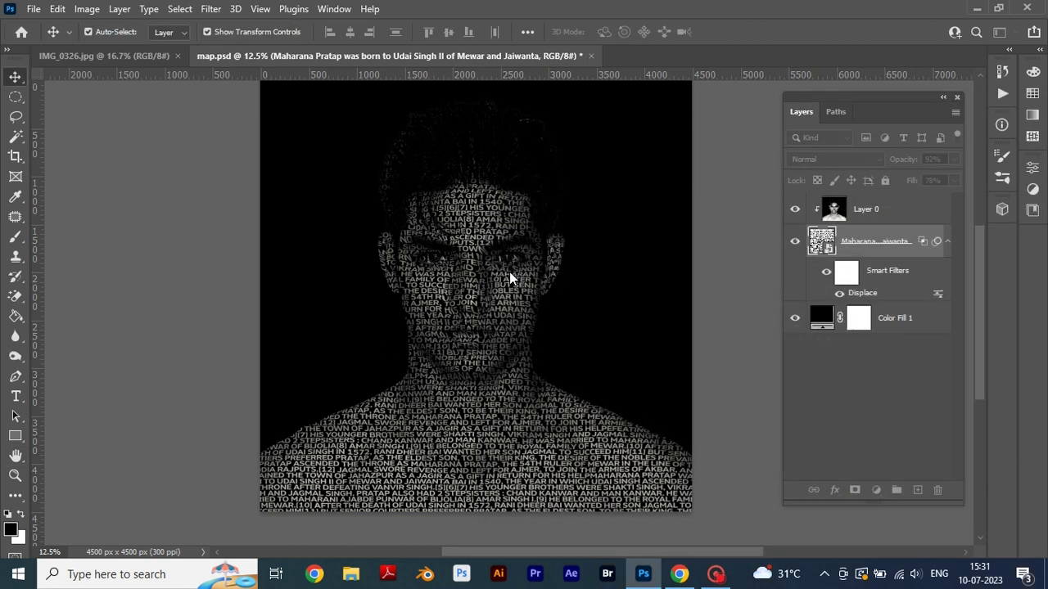
{"action": "left_click", "coordinate": [736, 305]}
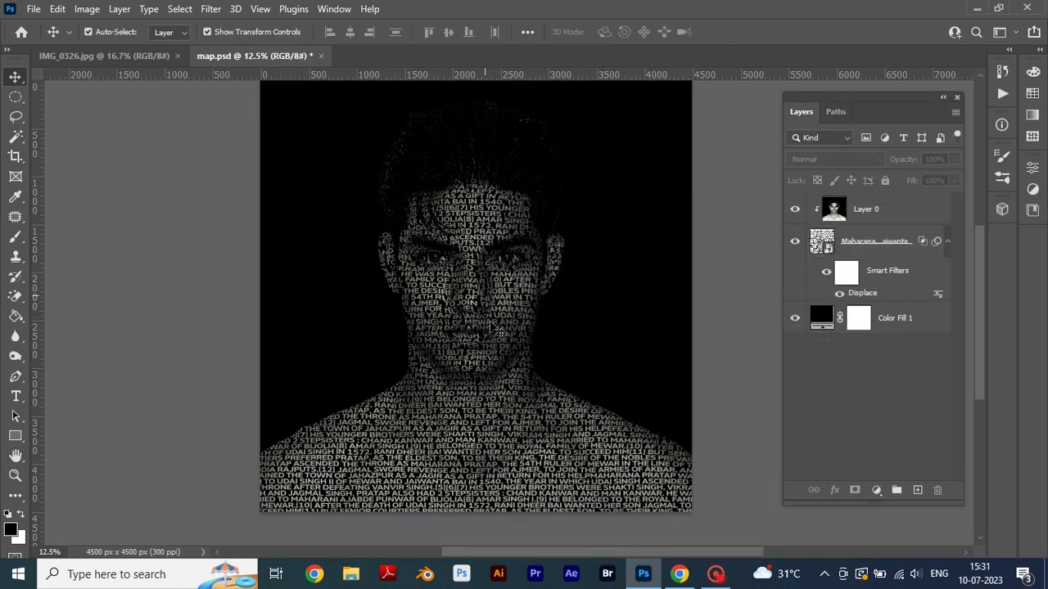